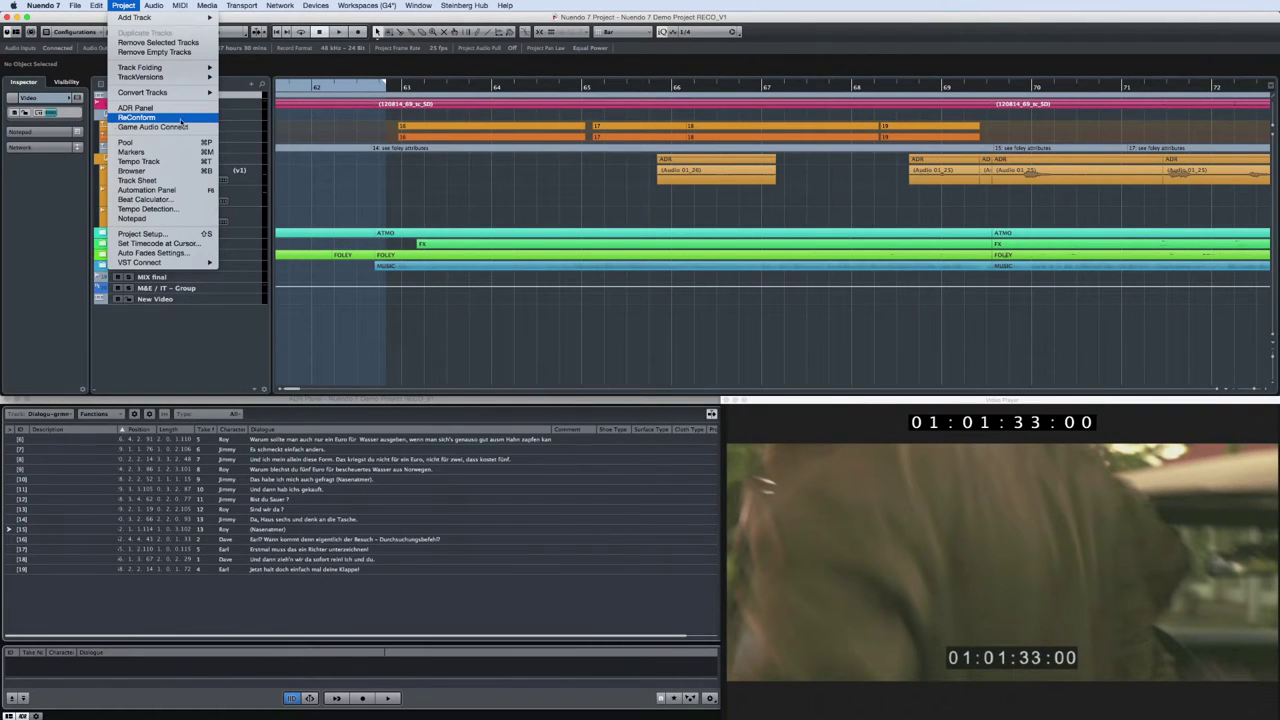
Load Reconform_Demo_V1.edl into ReConform's Old EDL list, giving three TAPE_01 events
click(181, 118)
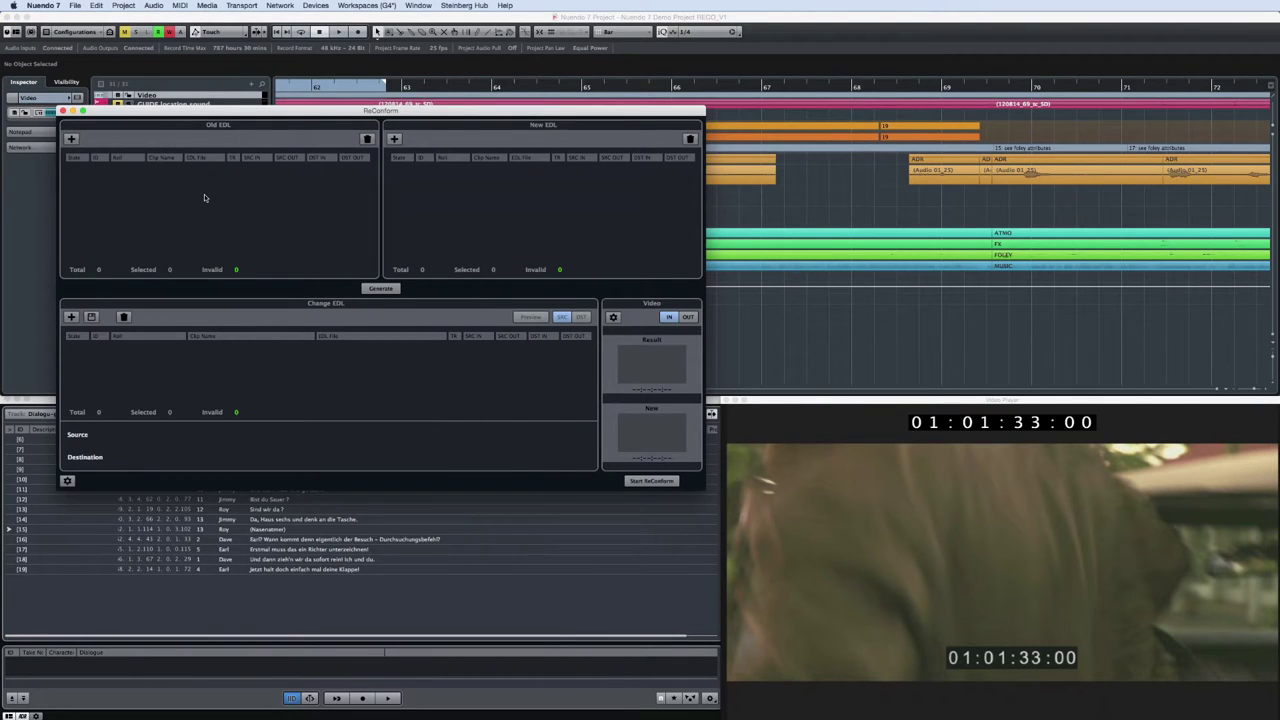
click(71, 138)
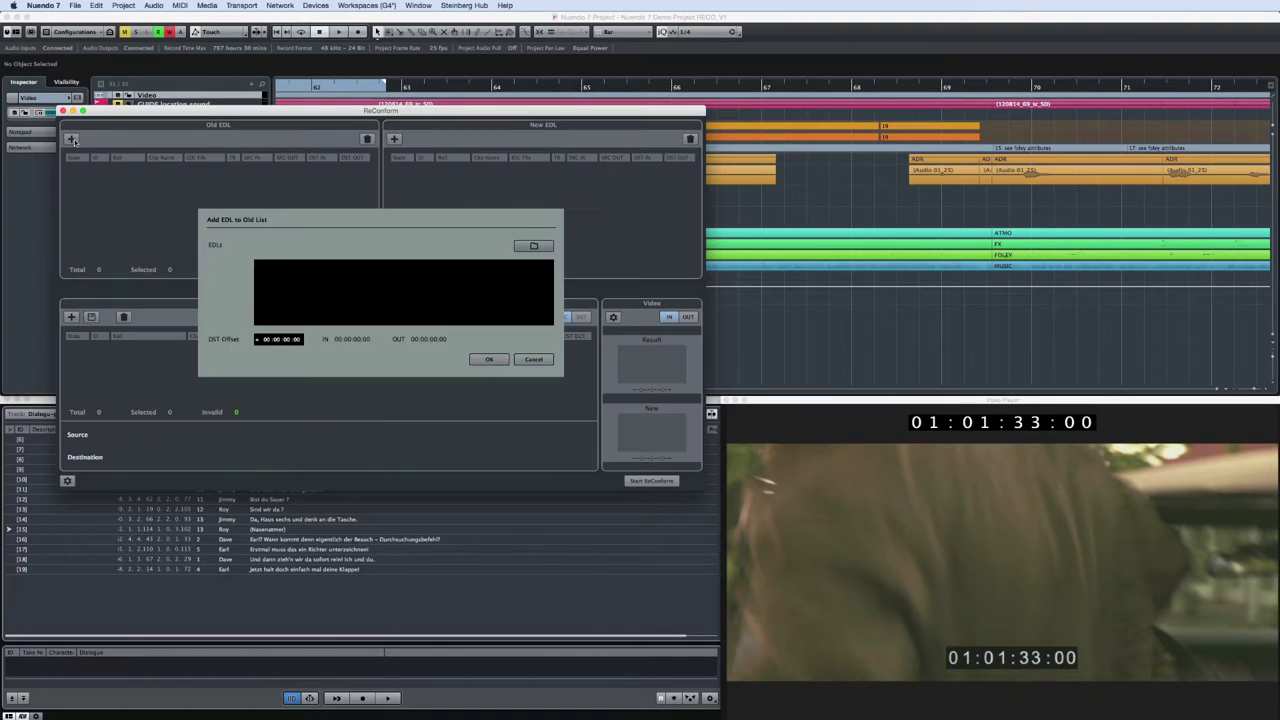
click(533, 246)
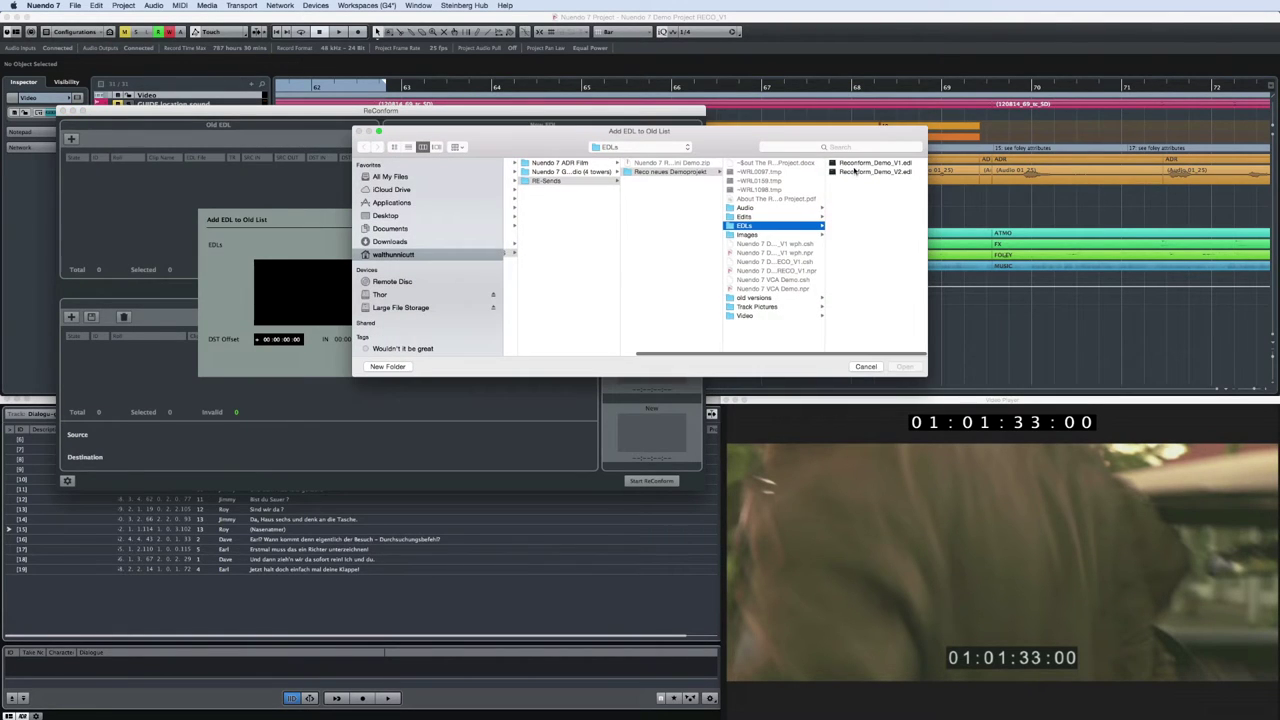
click(856, 163)
click(907, 367)
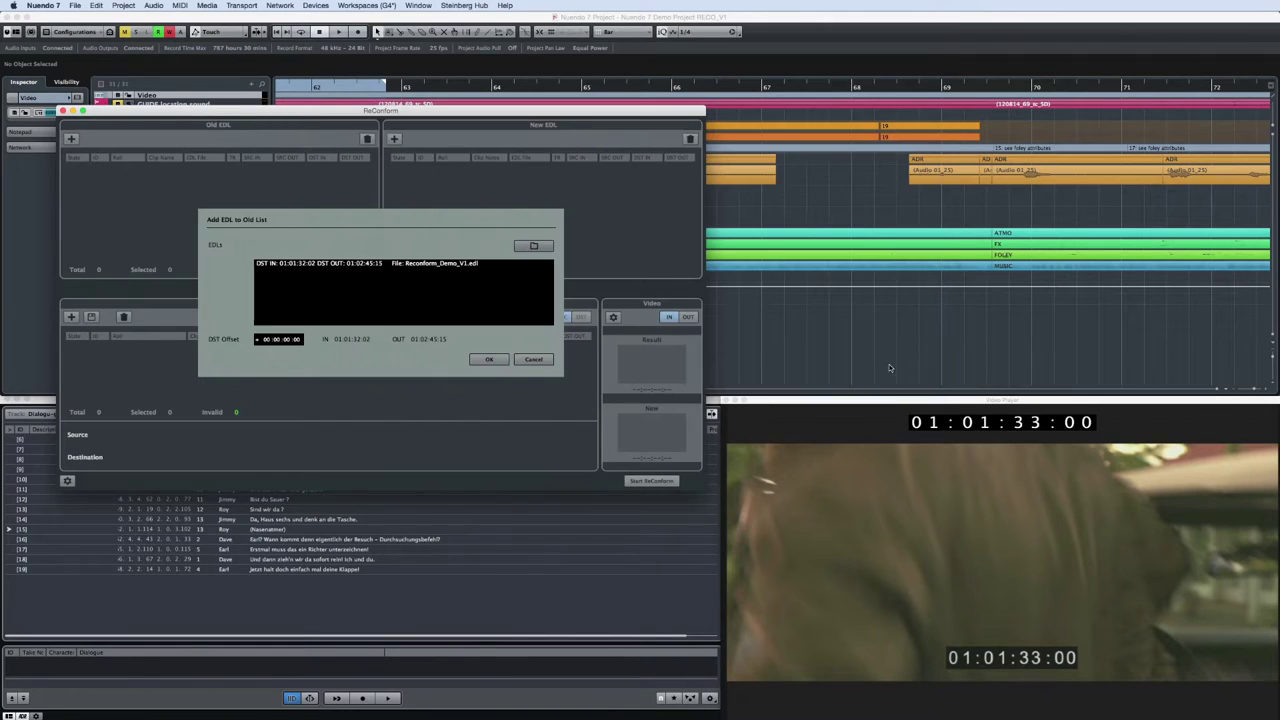
click(489, 362)
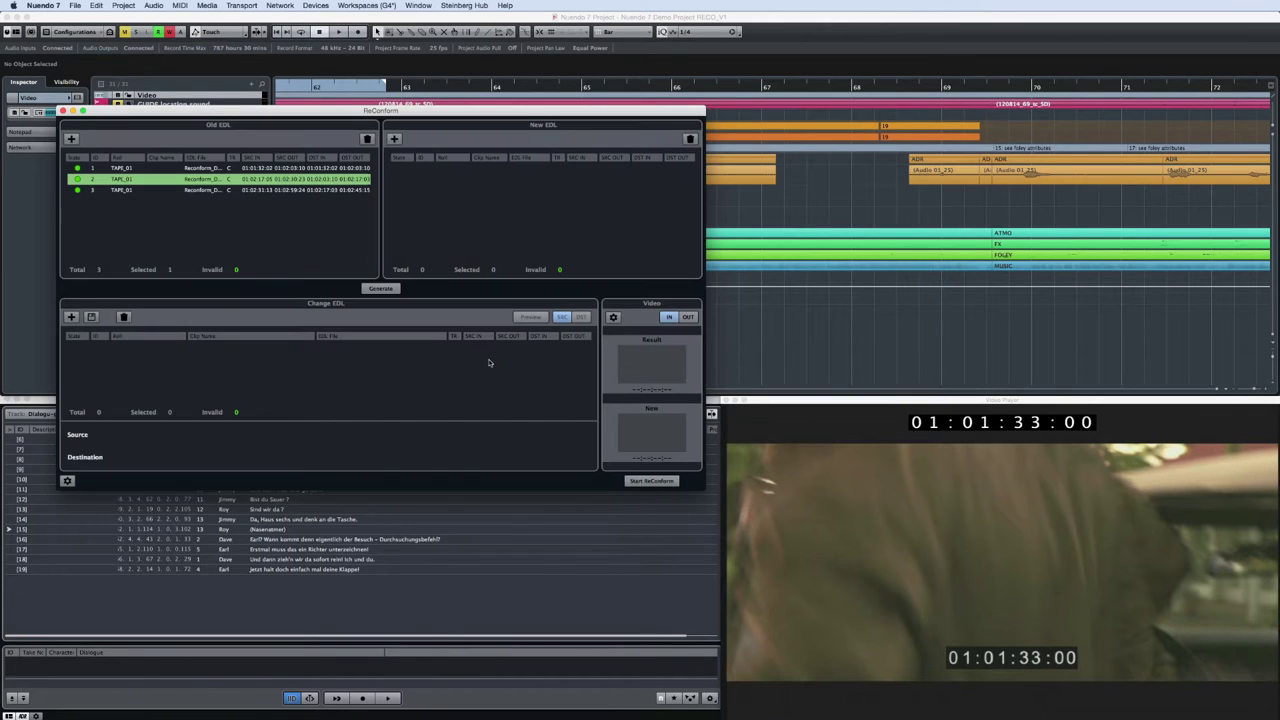
click(395, 141)
Load Reconform_Demo_V2.edl as the New EDL, giving seven events
click(533, 246)
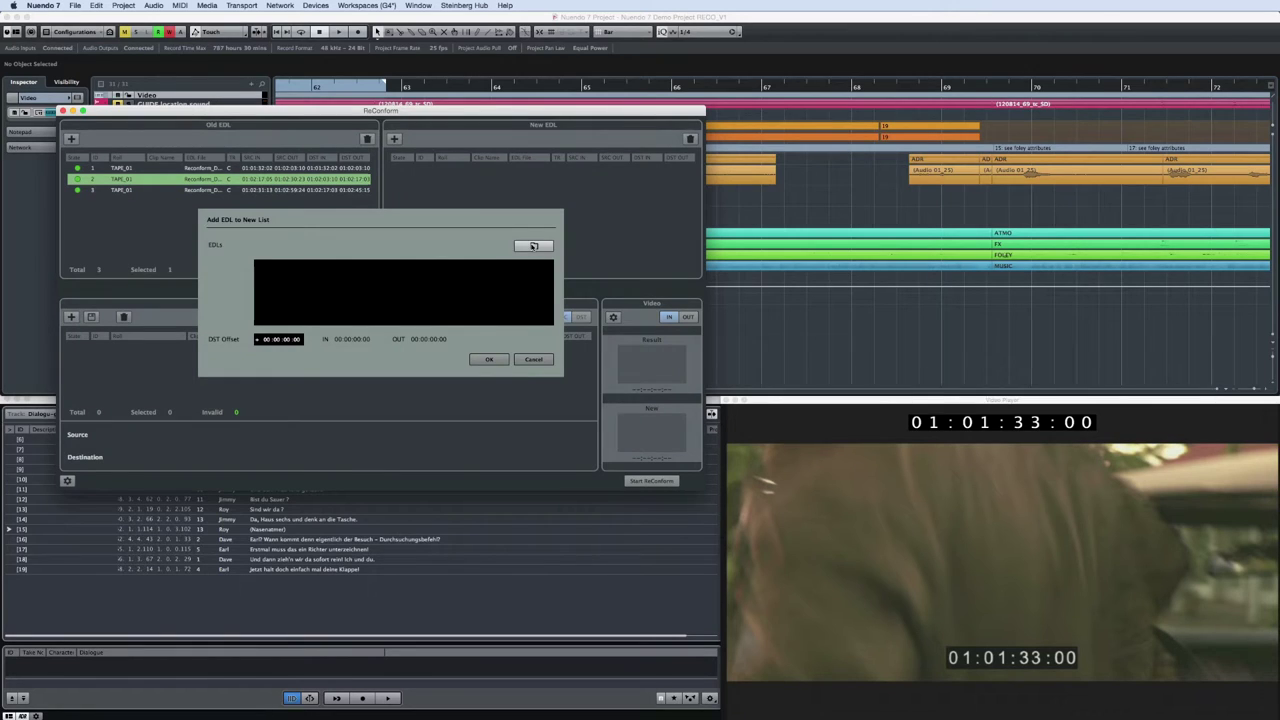
click(868, 172)
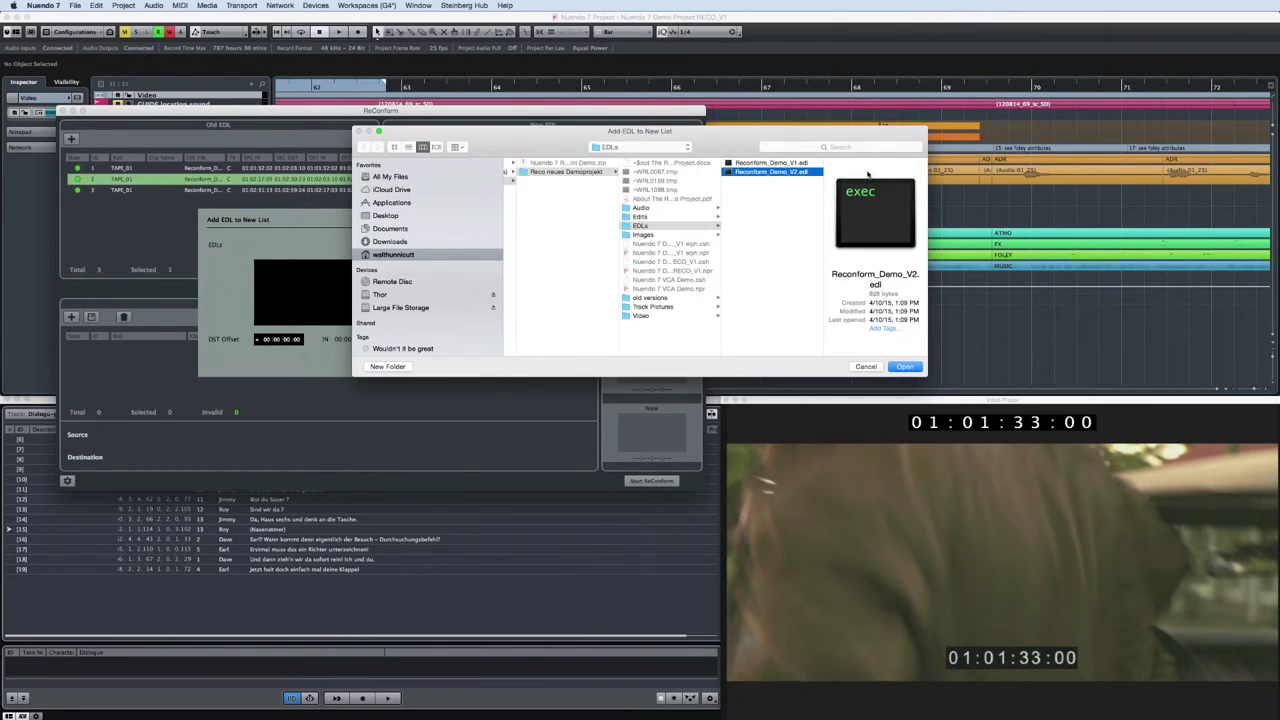
click(904, 367)
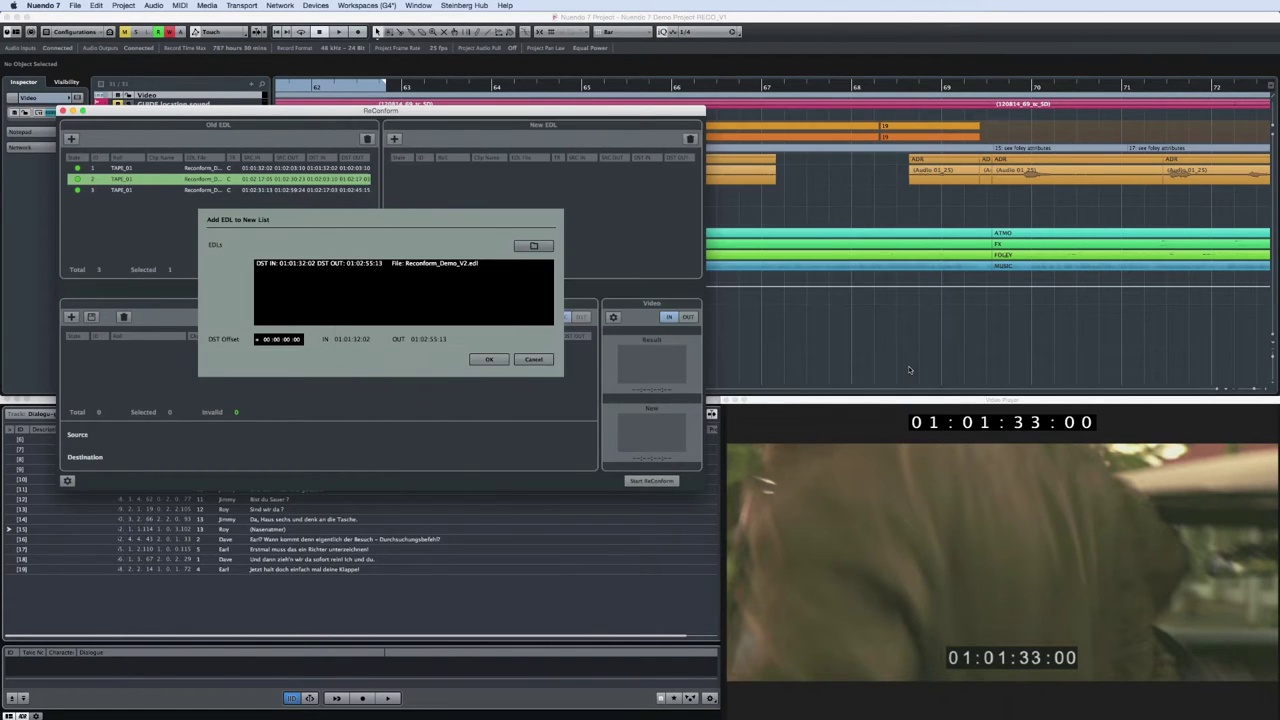
click(487, 361)
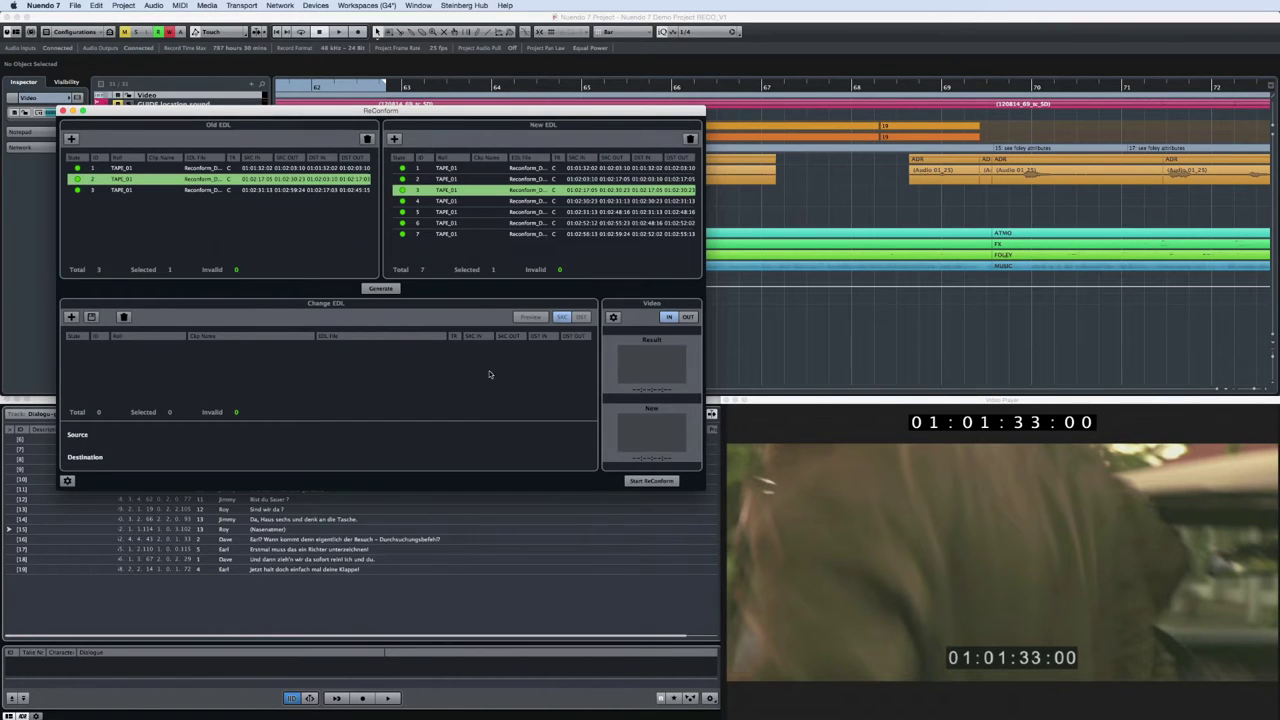
Check the third new event's timecodes, then generate the five-event Change EDL
click(491, 190)
right_click(488, 190)
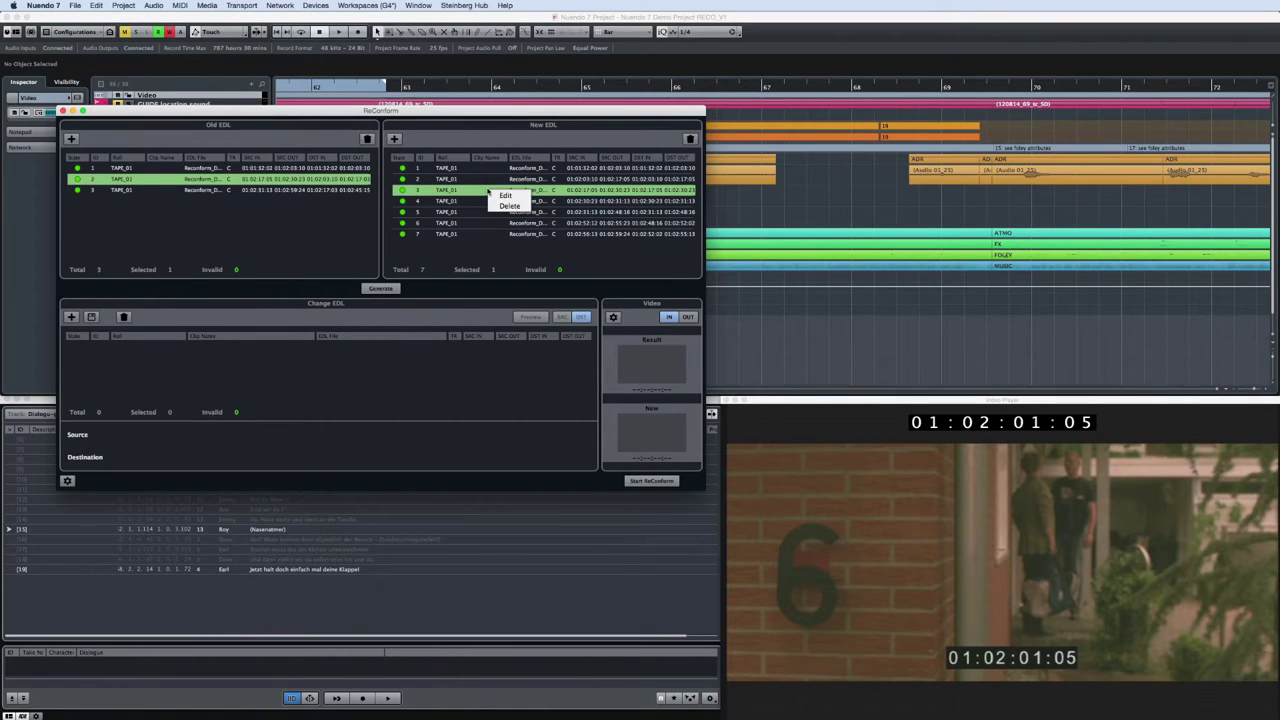
click(506, 204)
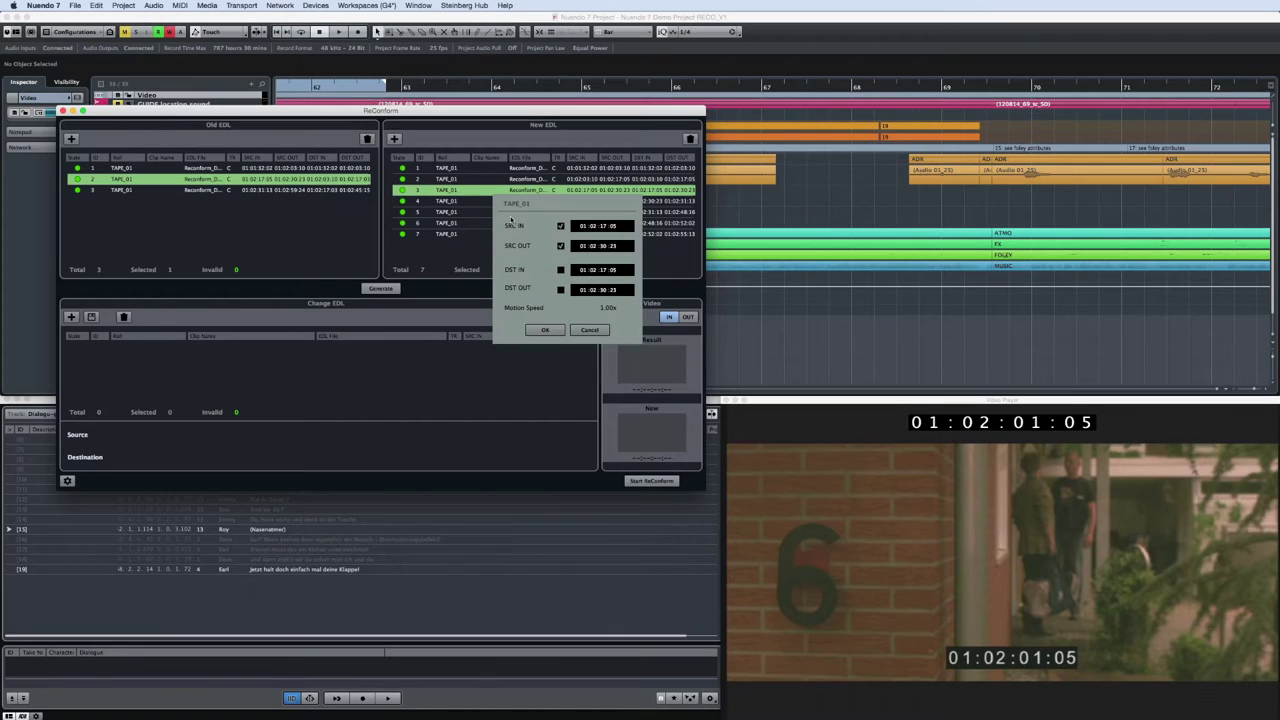
click(552, 331)
click(378, 289)
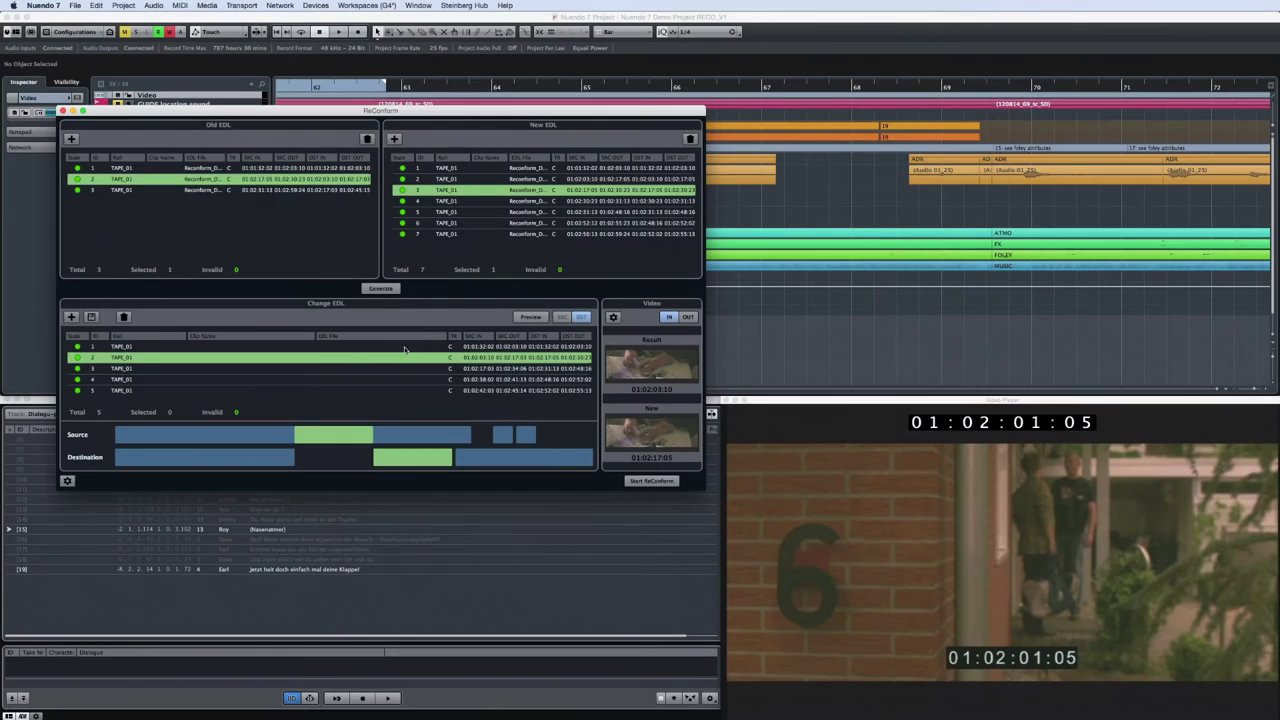
Step through the five change events, showing out points in the video previews
click(405, 347)
click(405, 357)
click(406, 368)
click(408, 380)
click(418, 391)
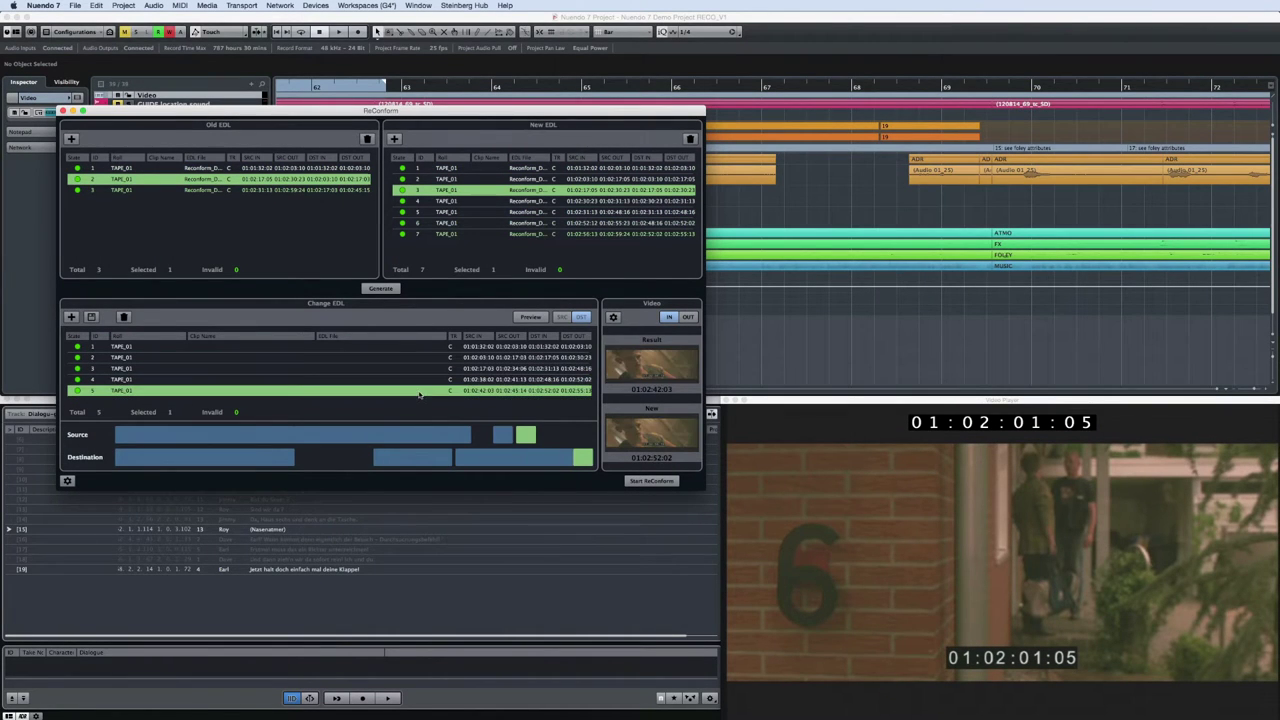
click(688, 317)
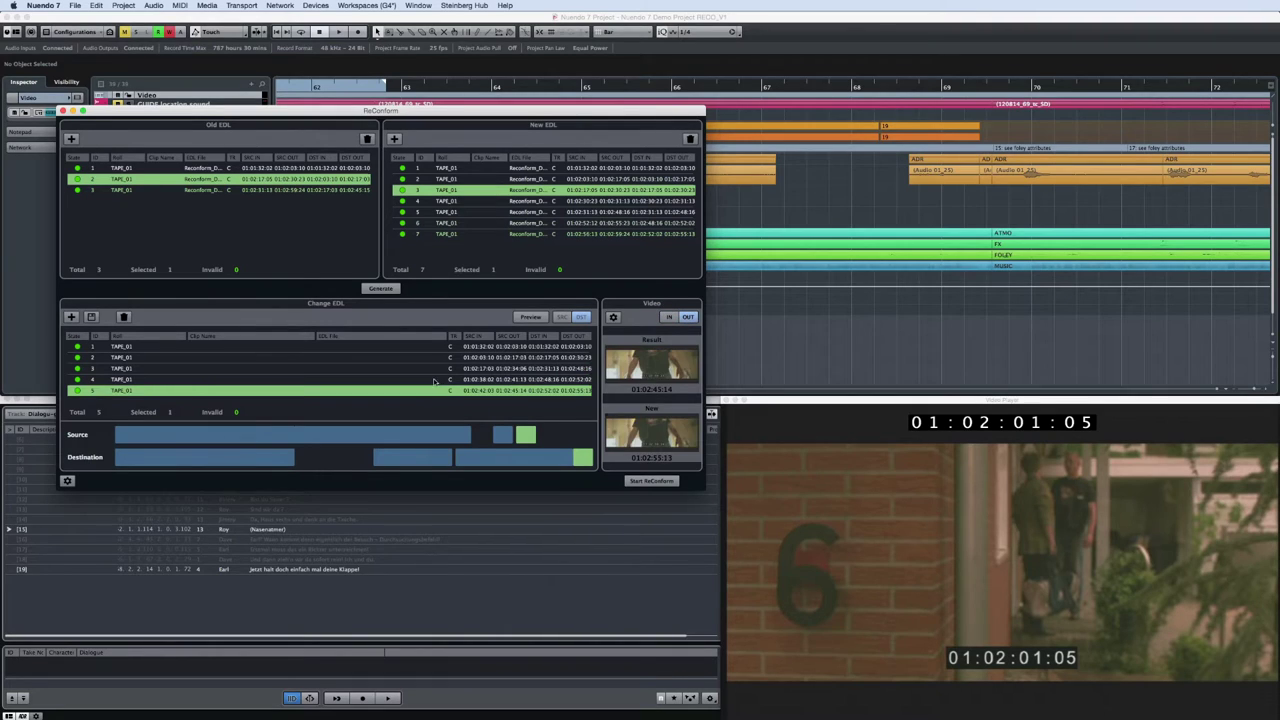
click(436, 381)
click(432, 368)
click(435, 357)
Adjust the first change event's timecodes and turn on Preview at 01:01:32:02
click(440, 346)
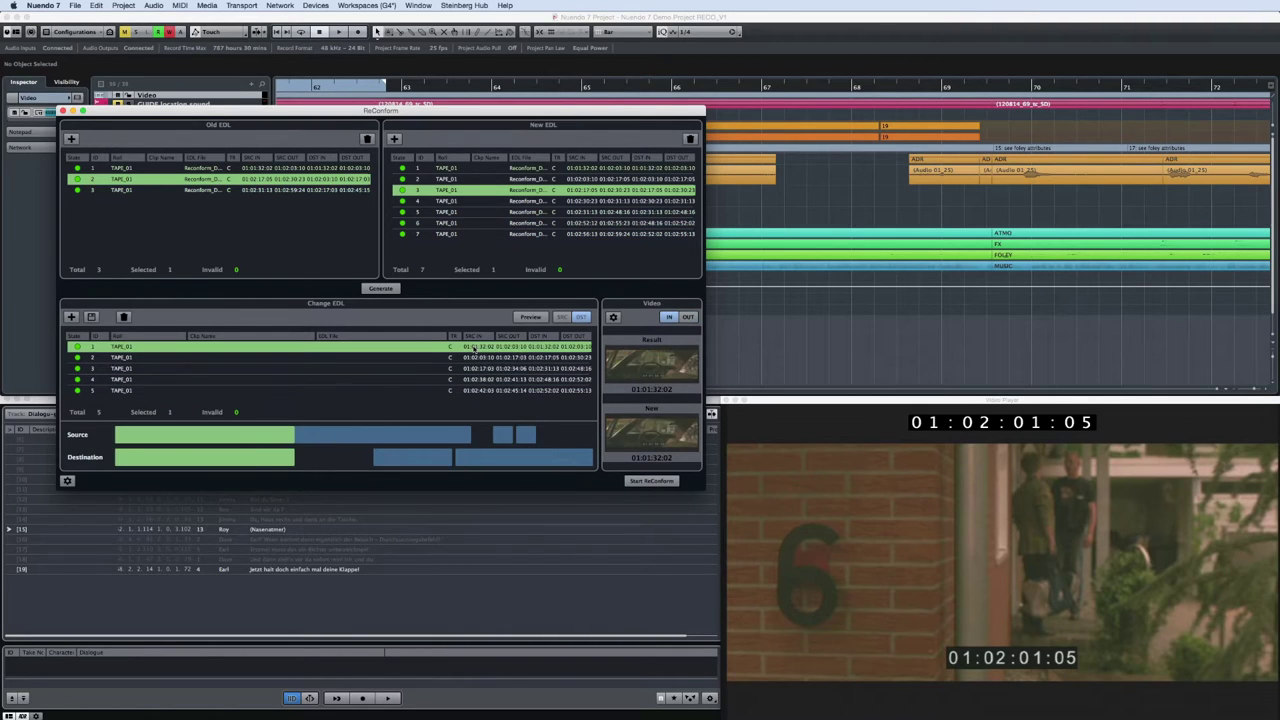
right_click(474, 347)
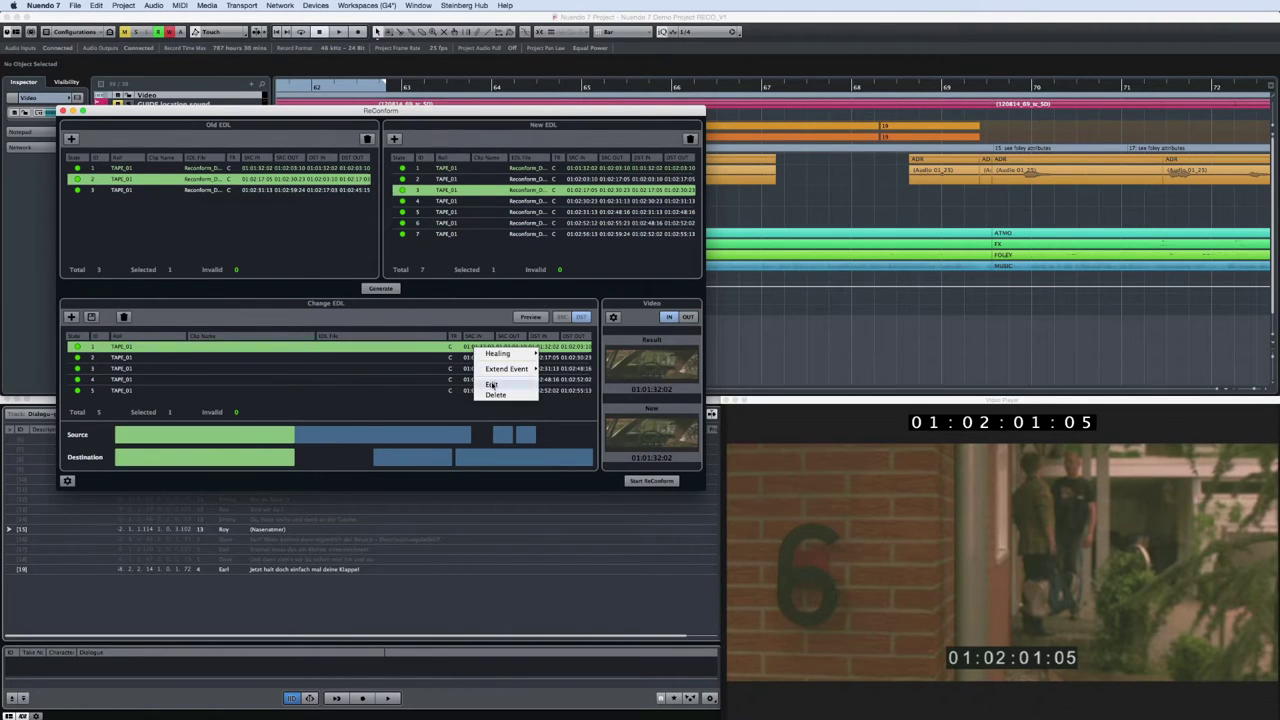
click(491, 386)
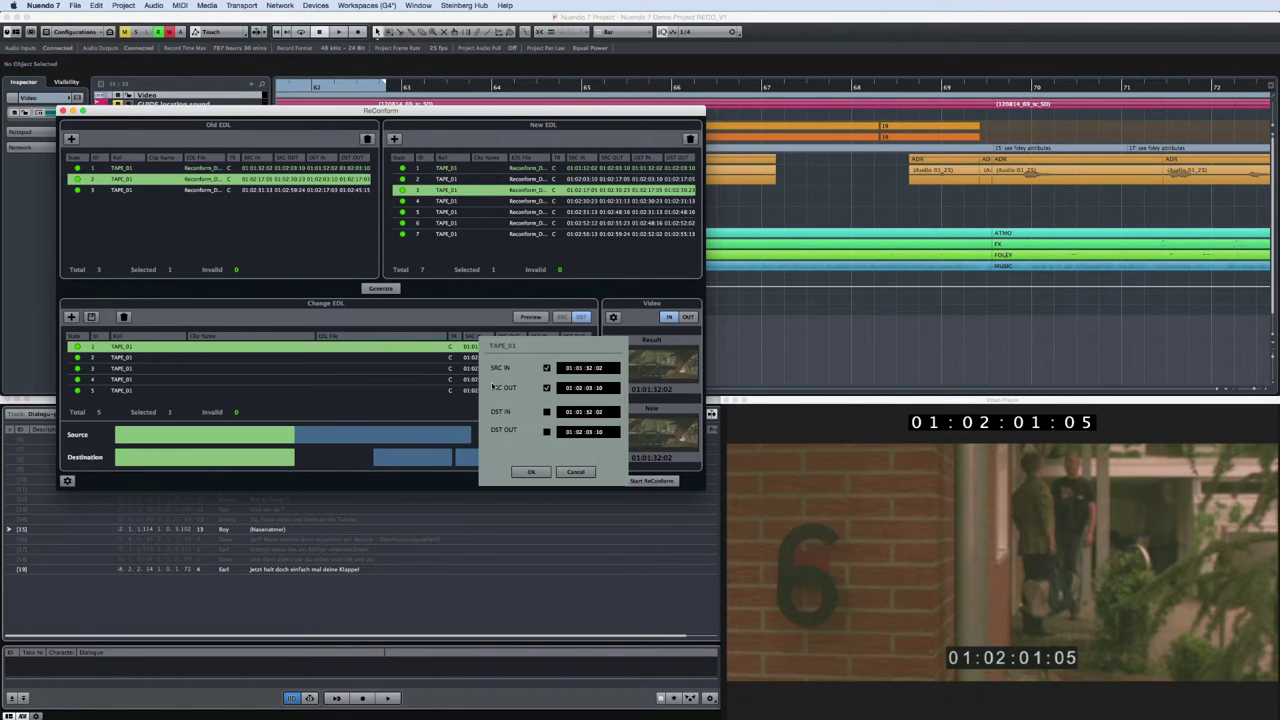
click(531, 471)
click(529, 317)
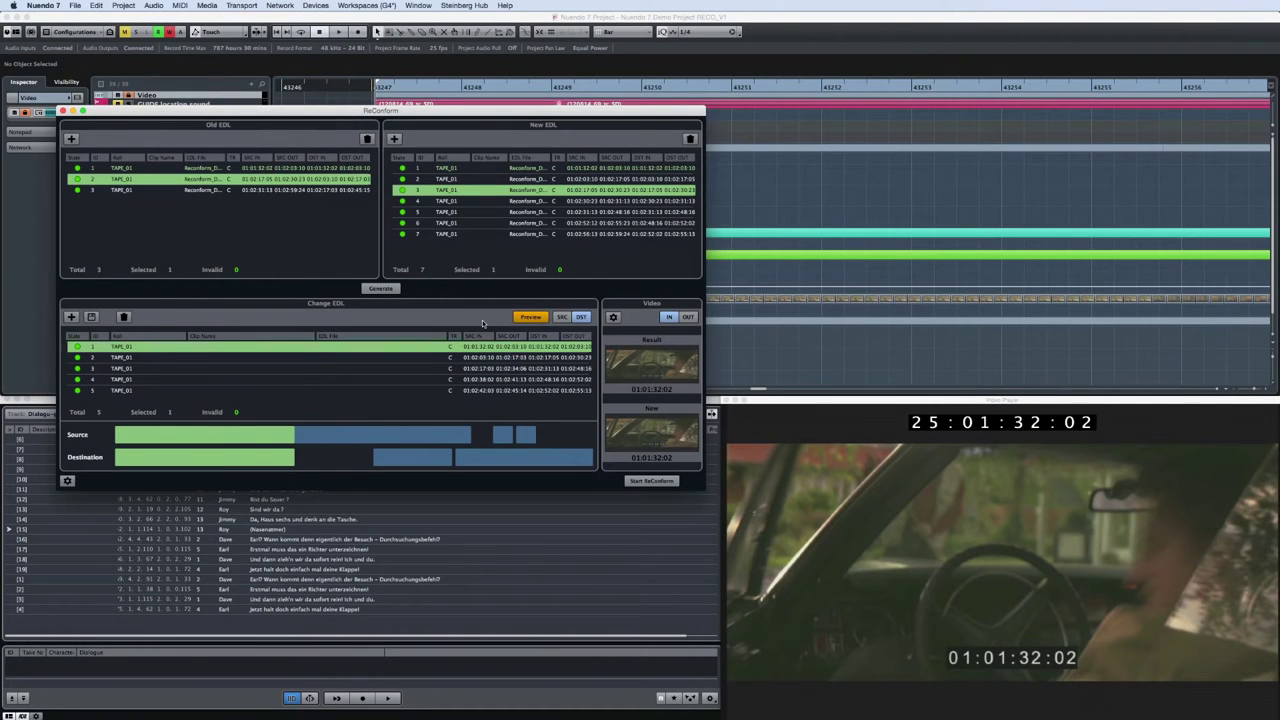
Compare source and destination, play change 1 against the picture, then select change 2
click(563, 318)
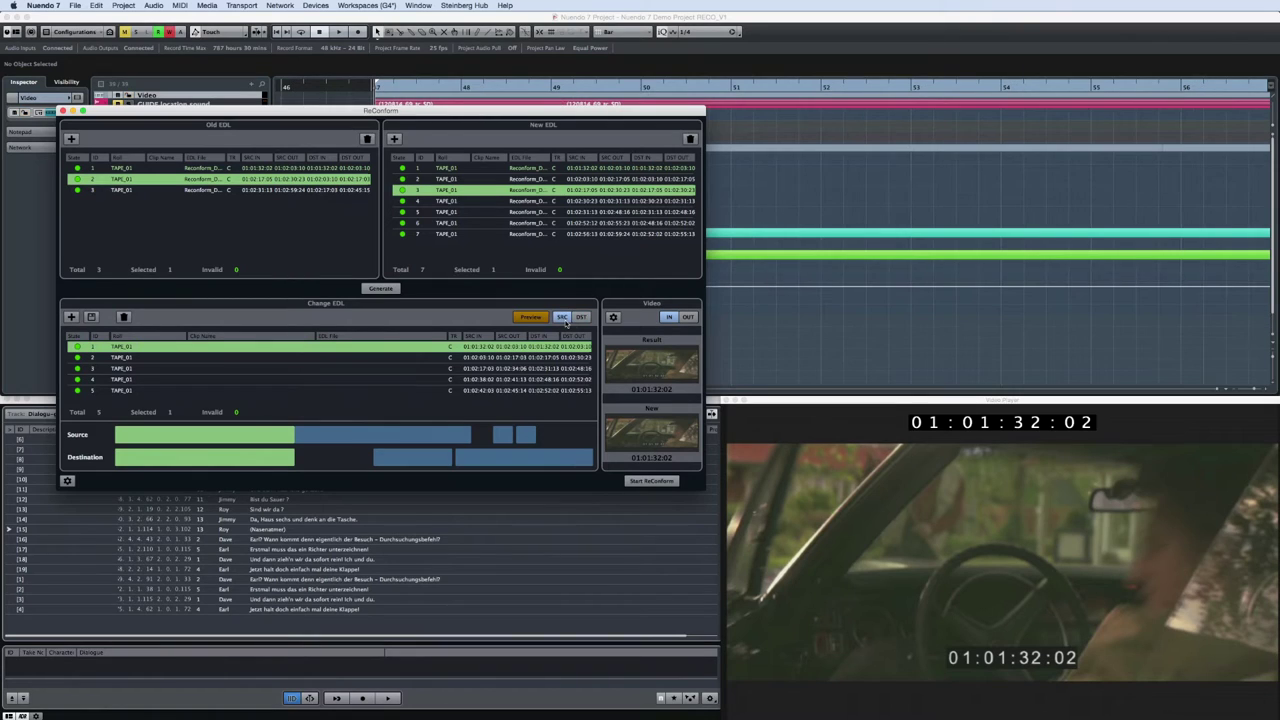
click(579, 318)
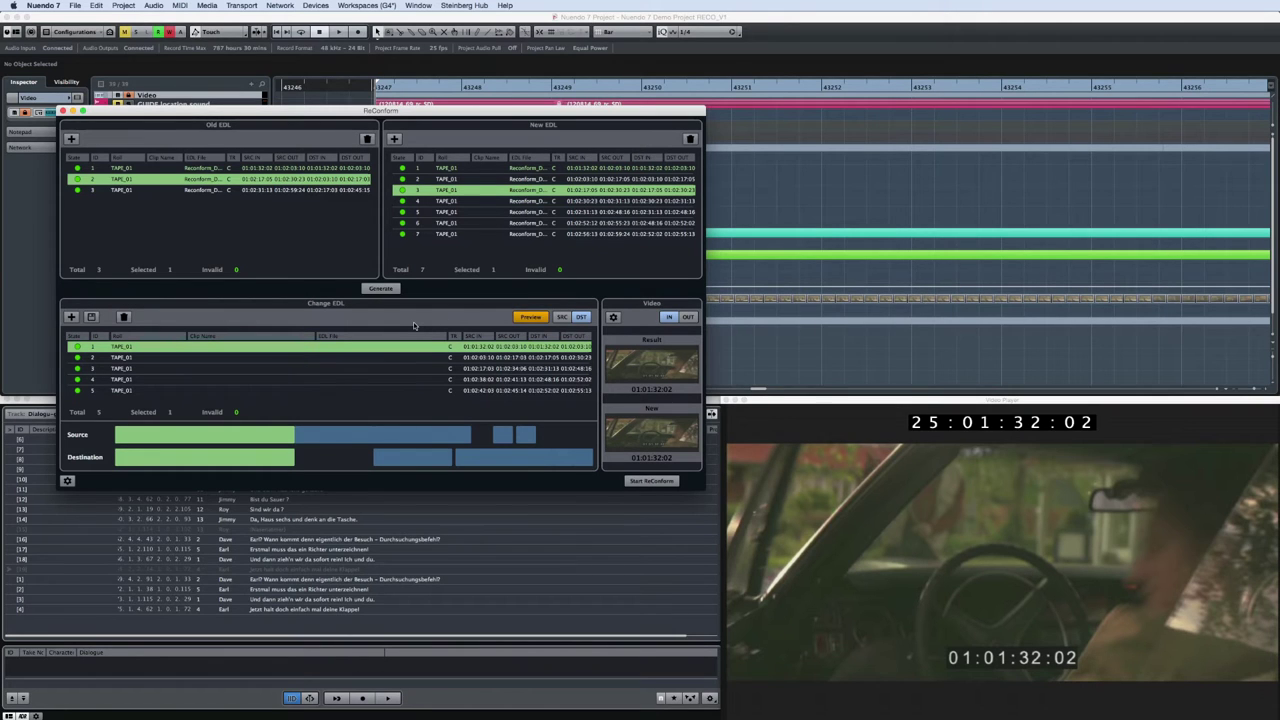
key(space)
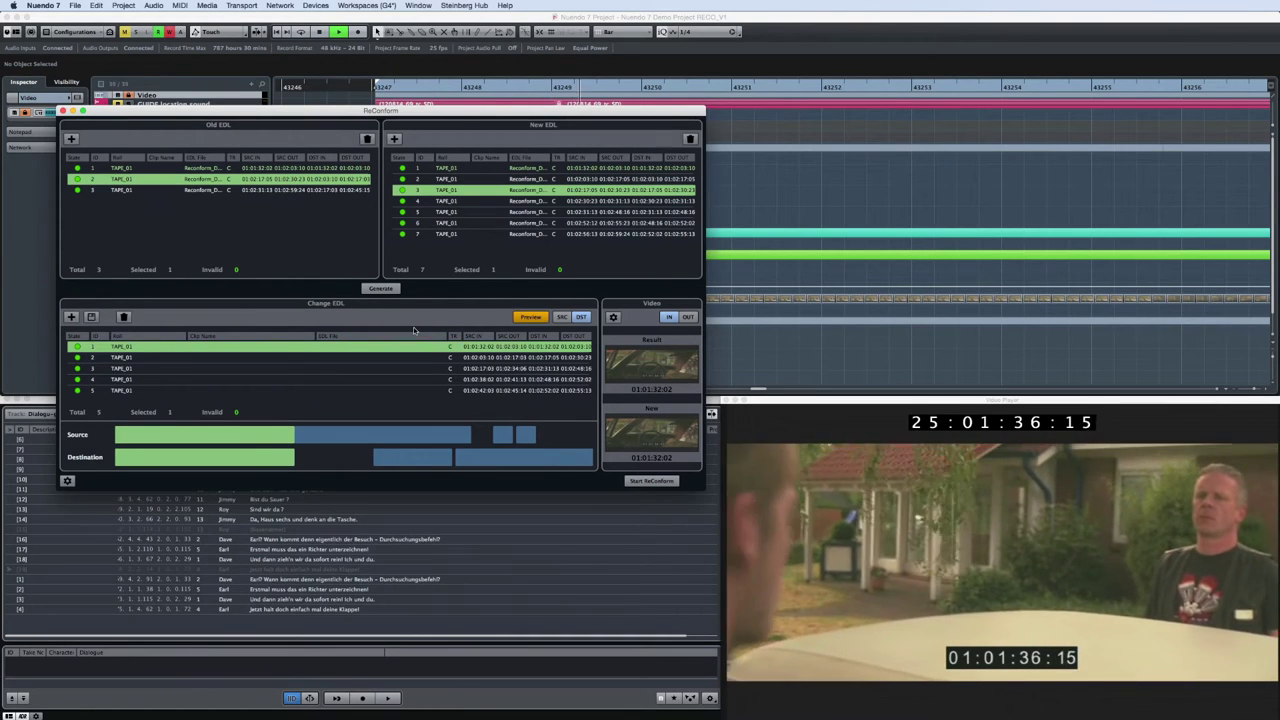
key(space)
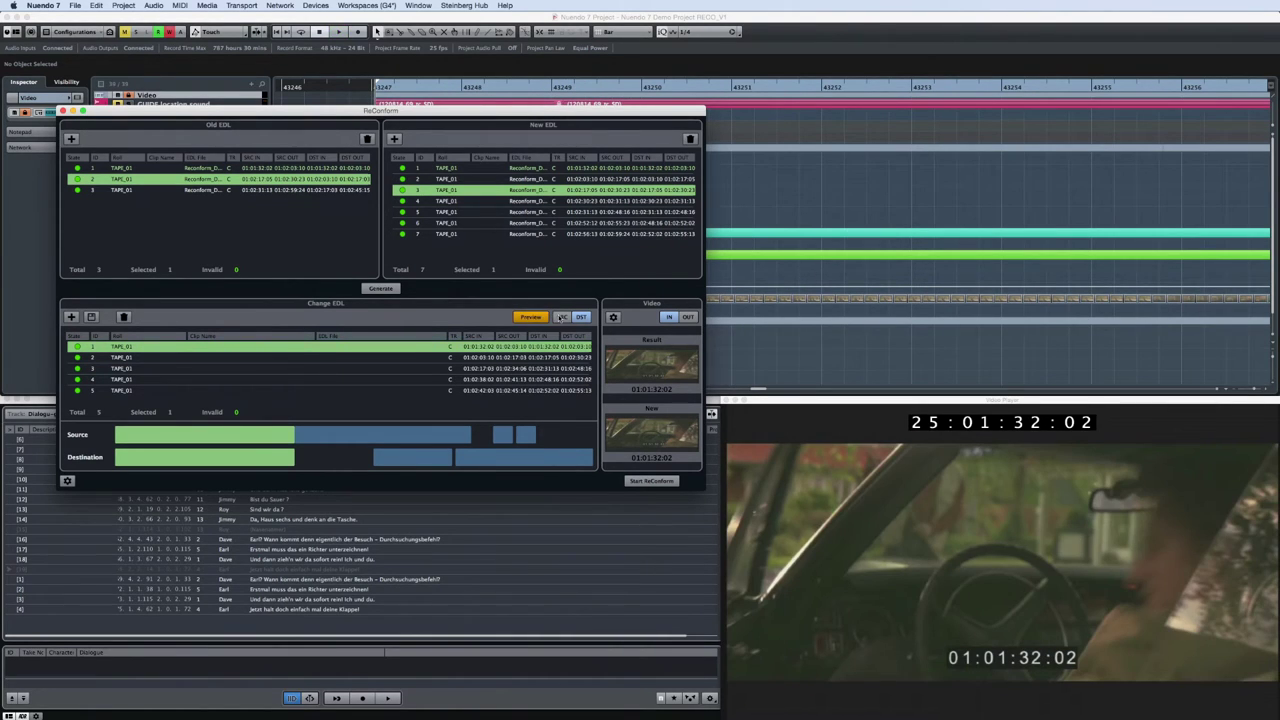
click(438, 357)
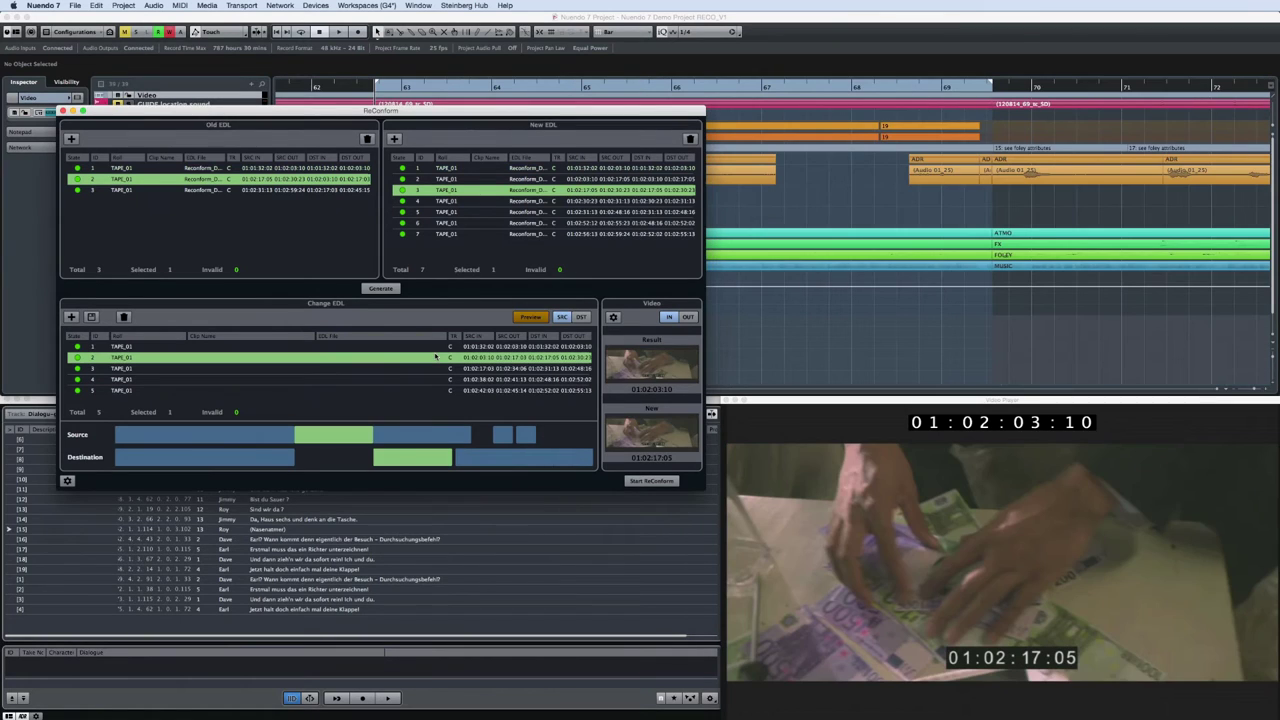
Play change 2, then audition changes 3, 4 and 5 before returning to change 1
key(space)
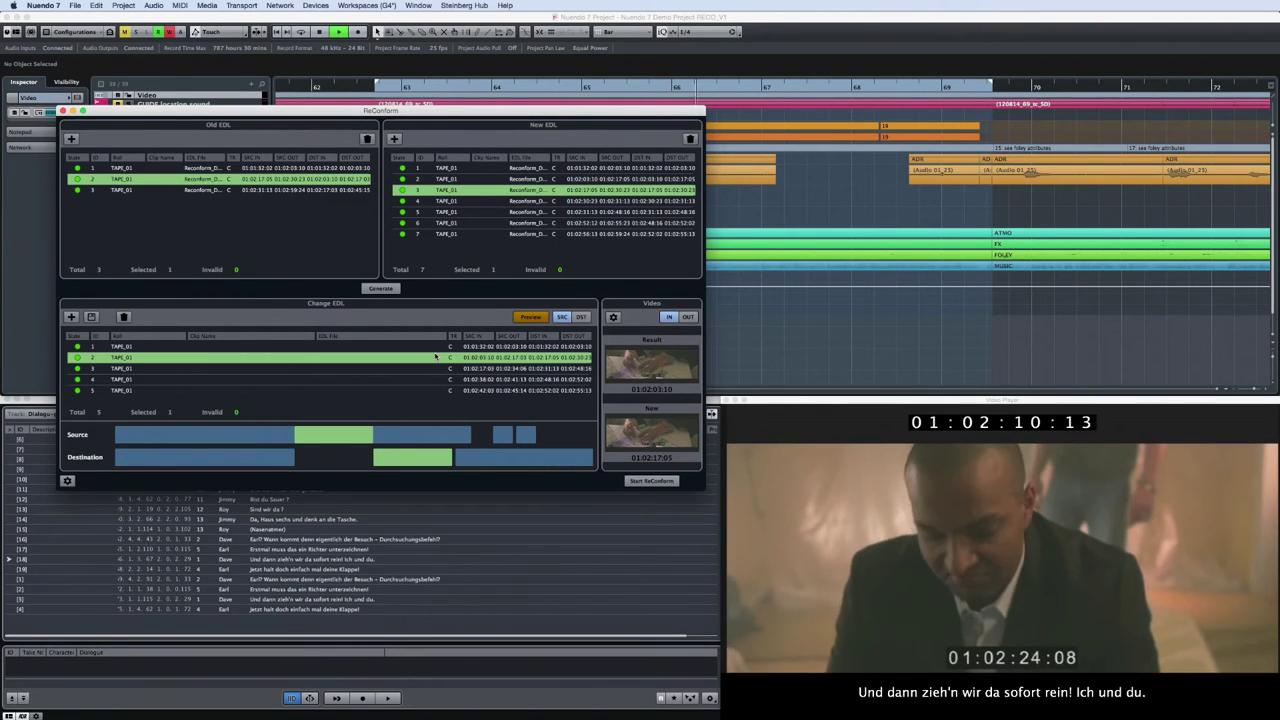
key(space)
click(436, 368)
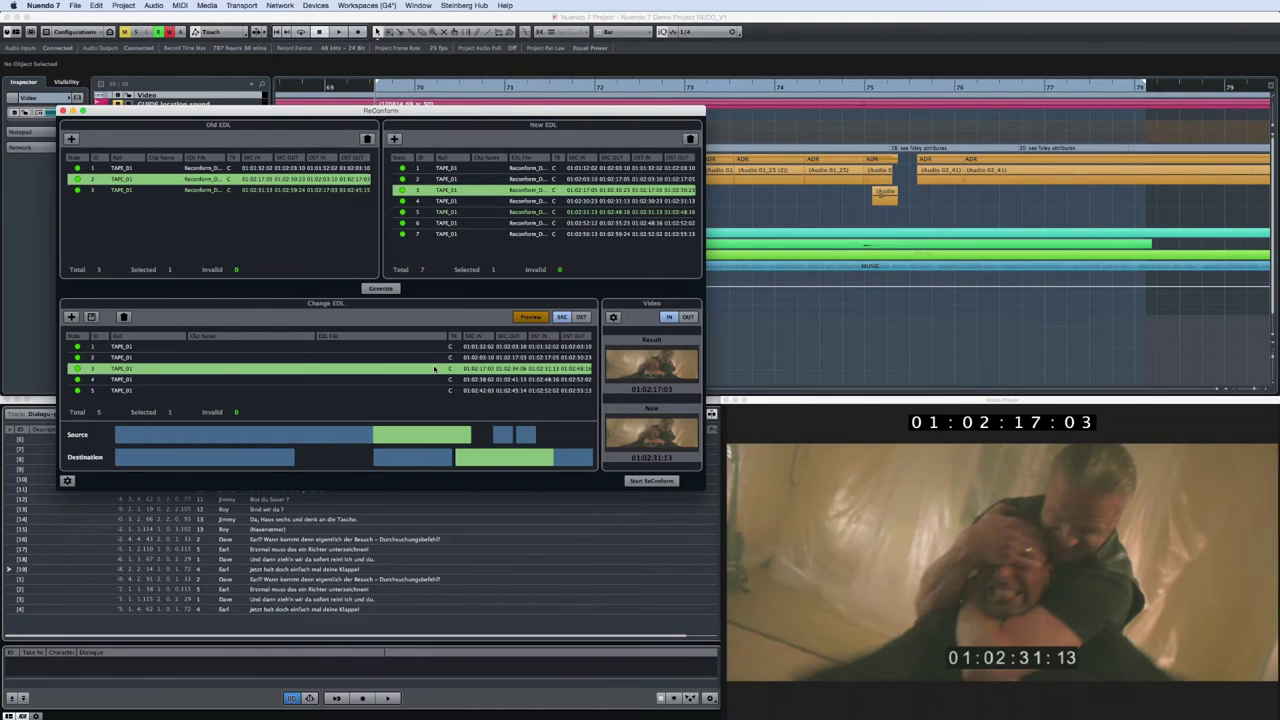
click(436, 381)
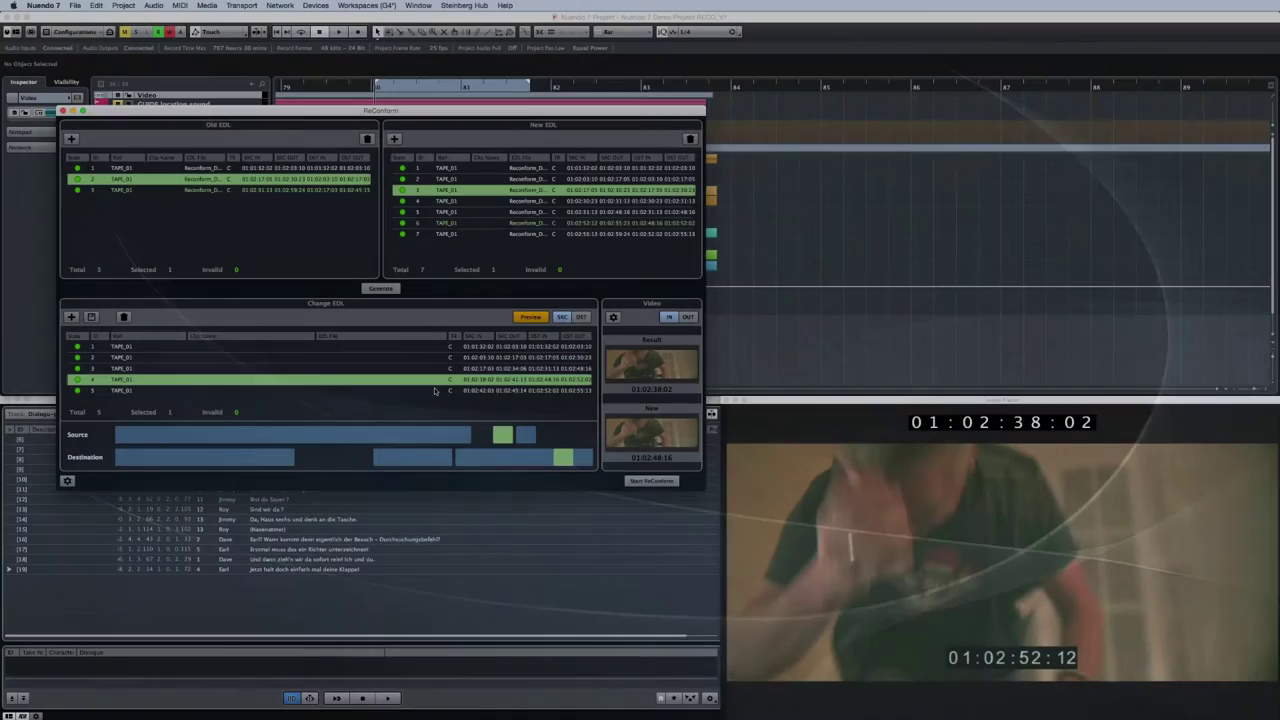
click(628, 470)
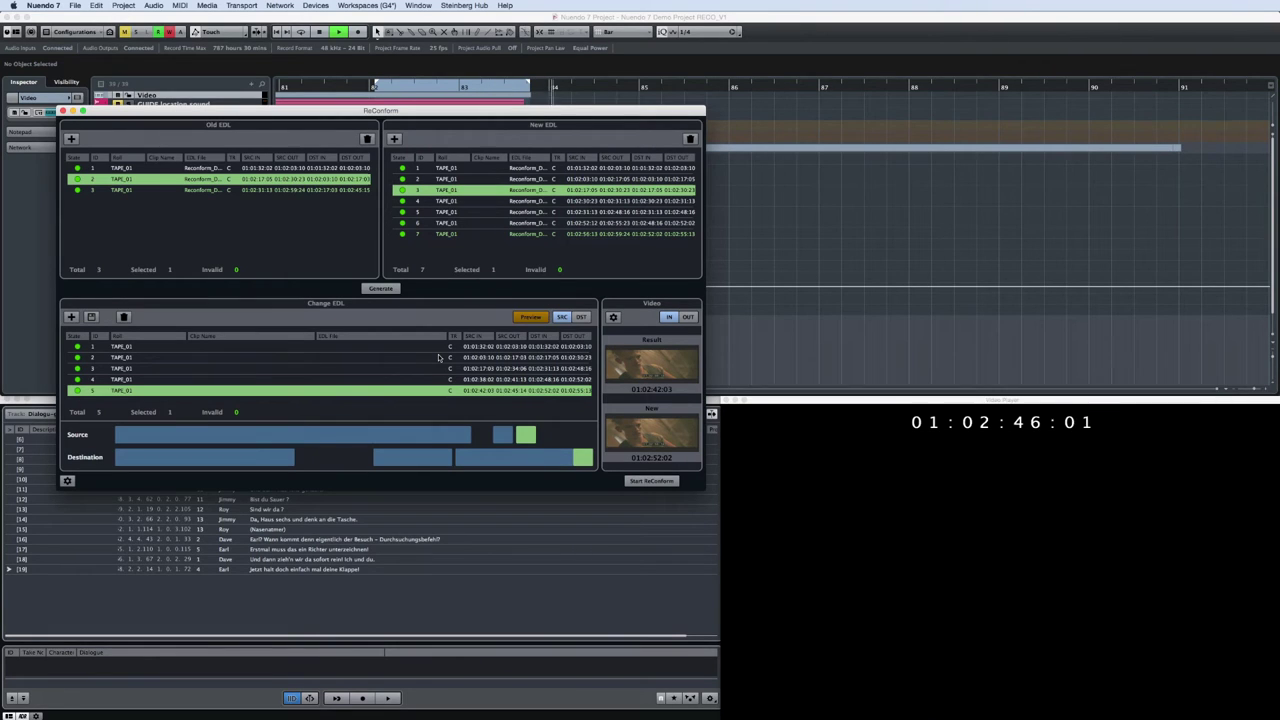
click(438, 357)
click(440, 349)
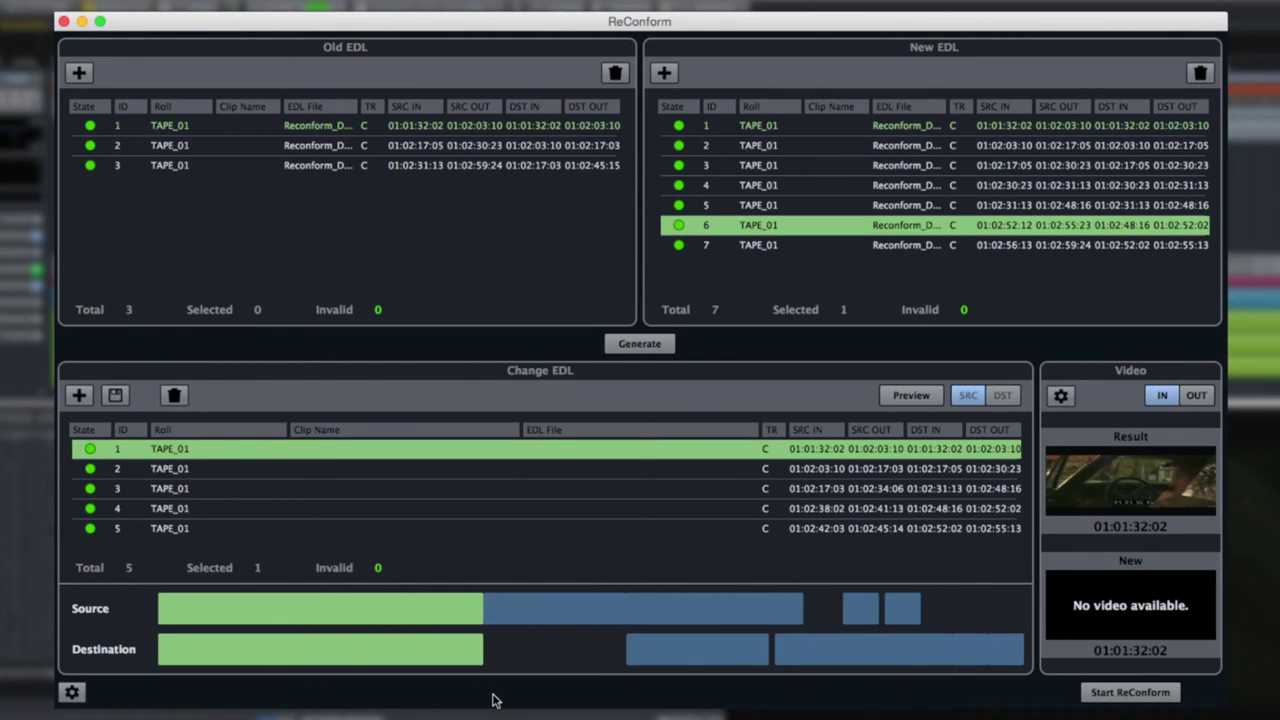
In the ReConform options, enable B-Roll Renaming and both VFX handling entries
click(70, 692)
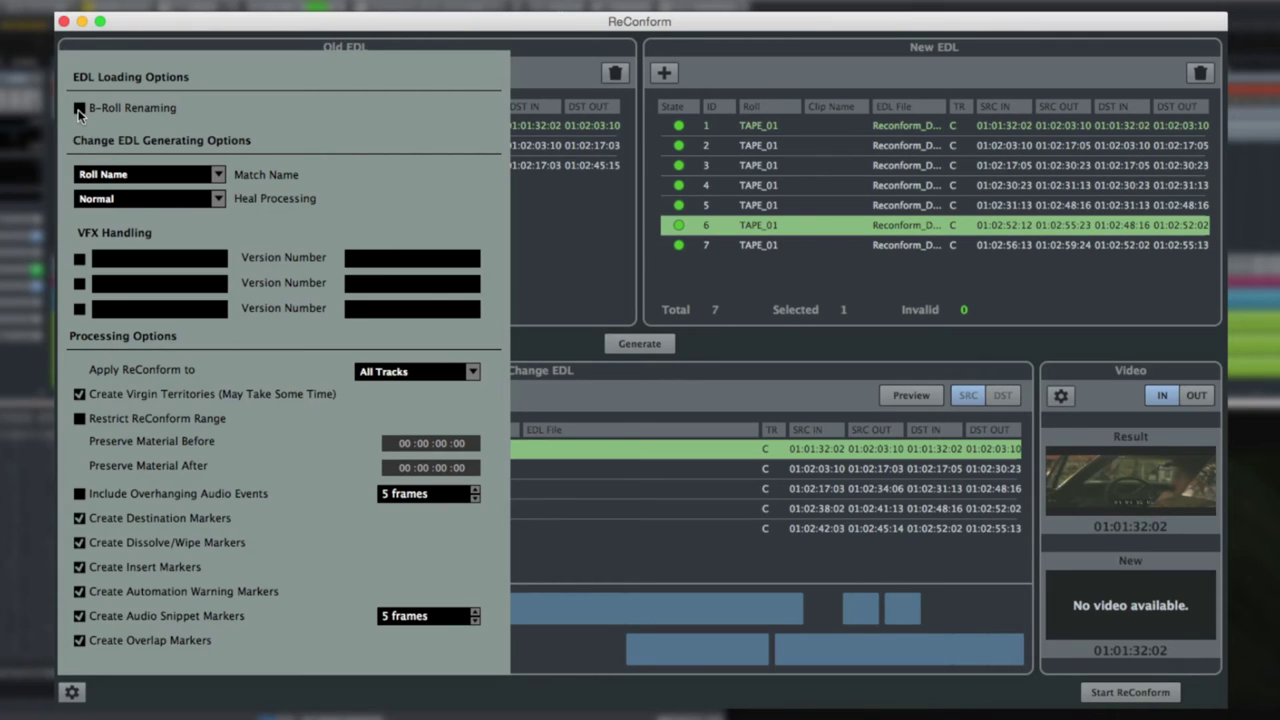
click(216, 175)
click(216, 176)
click(79, 259)
click(79, 285)
Keep Normal heal processing and All Tracks, and disable dissolve/wipe and insert markers
click(216, 198)
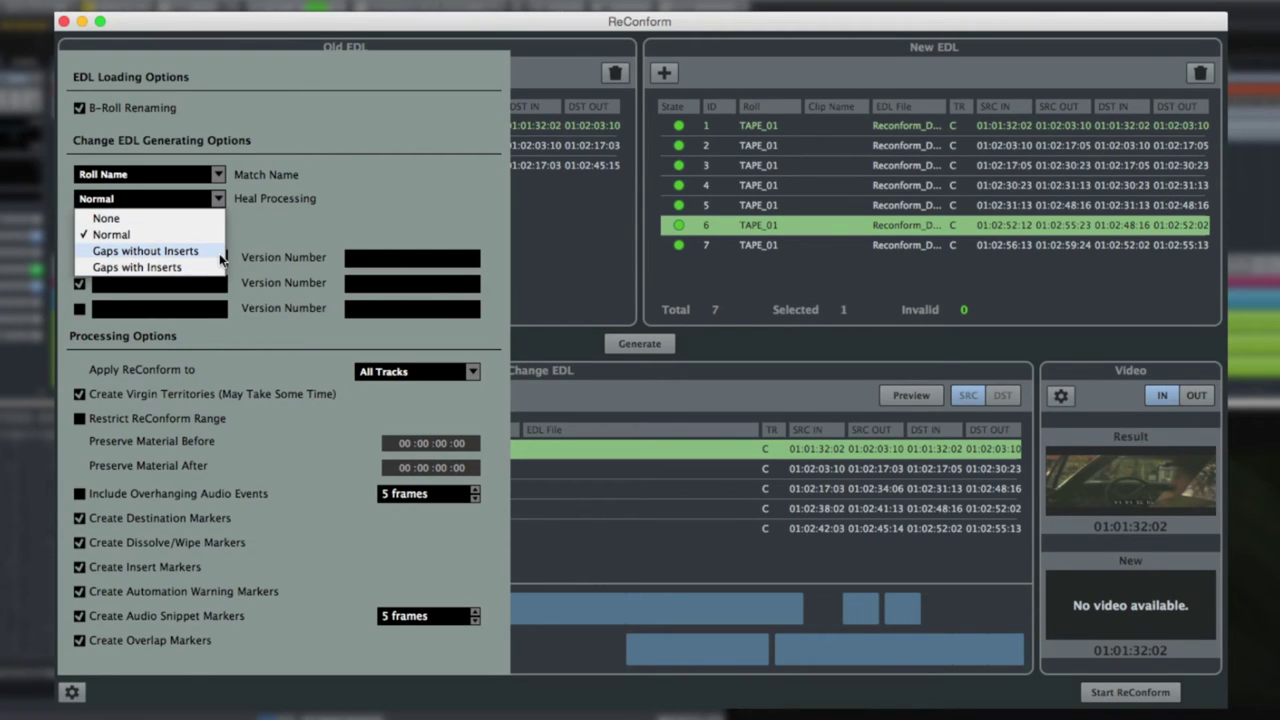
click(245, 246)
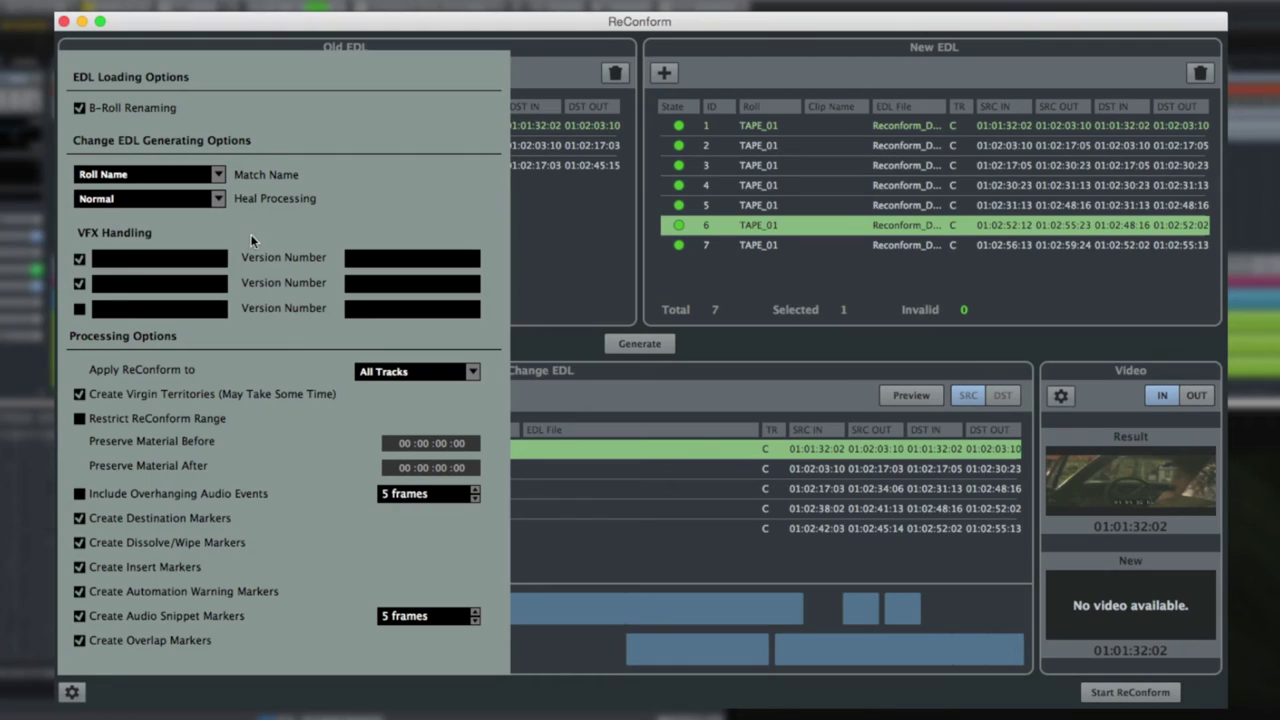
click(473, 372)
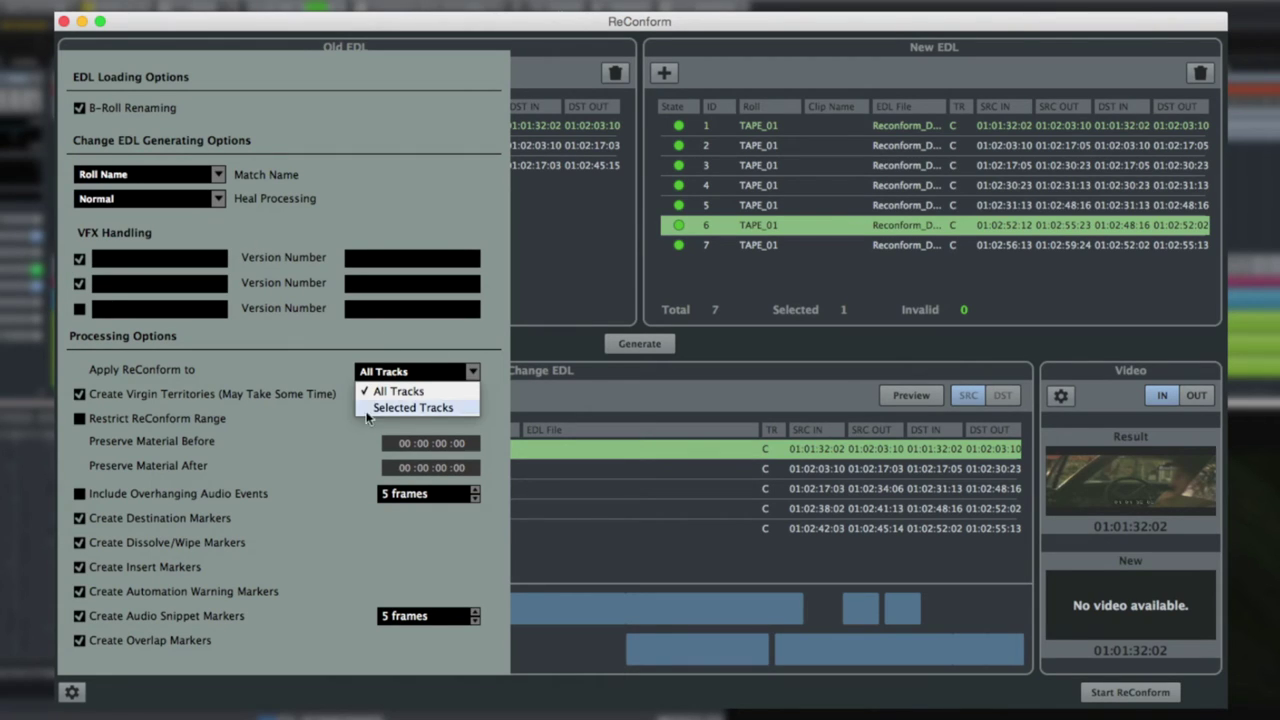
click(398, 391)
click(80, 542)
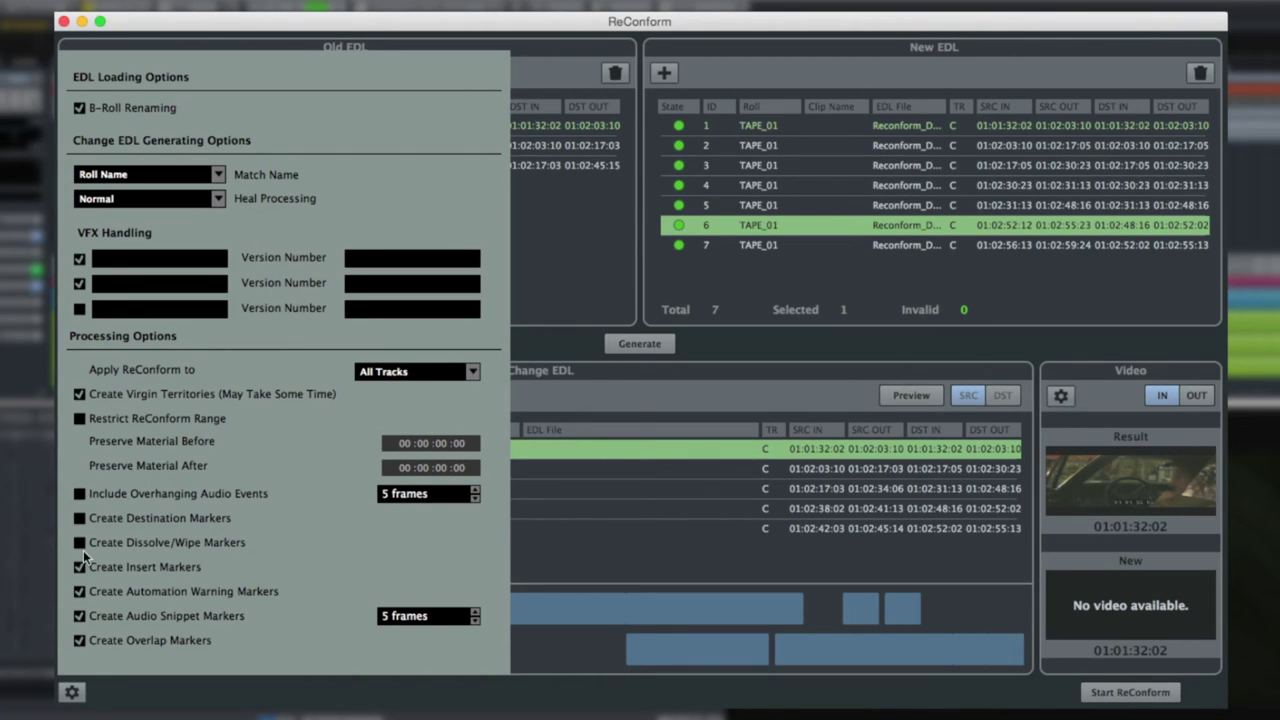
click(81, 567)
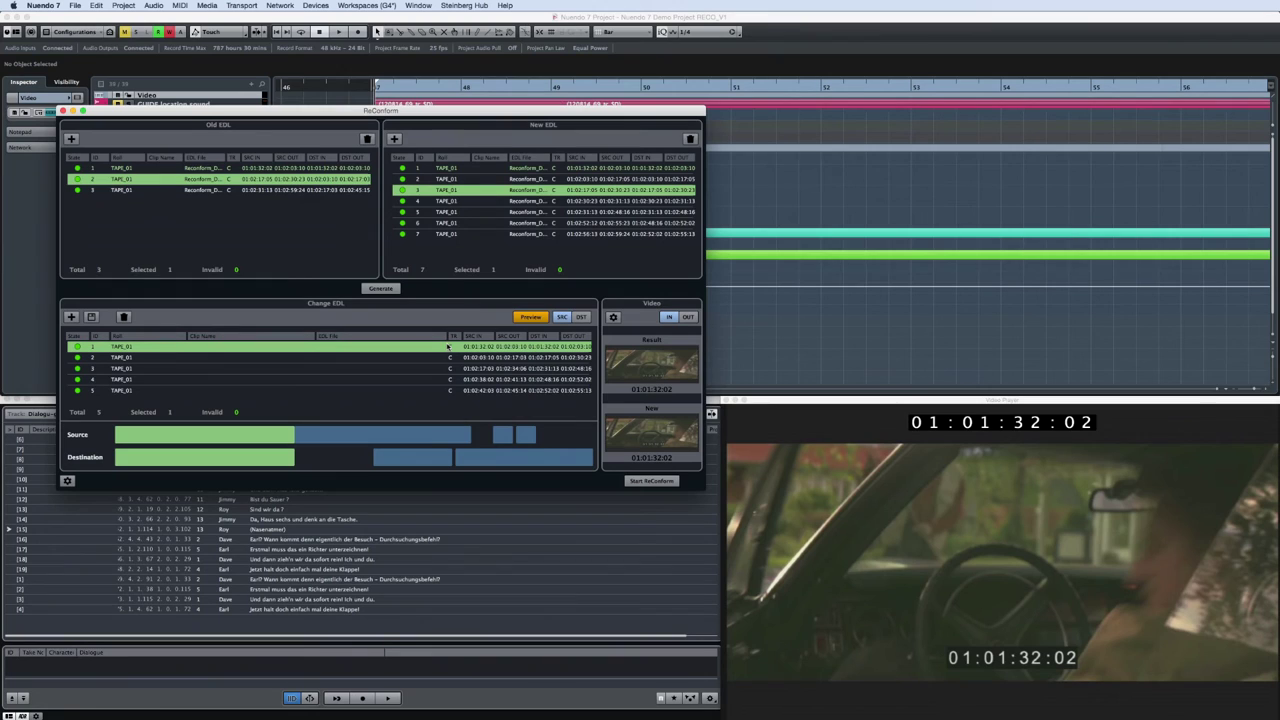
Switch off Preview and start the ReConform, applying the Change EDL to the project
click(516, 316)
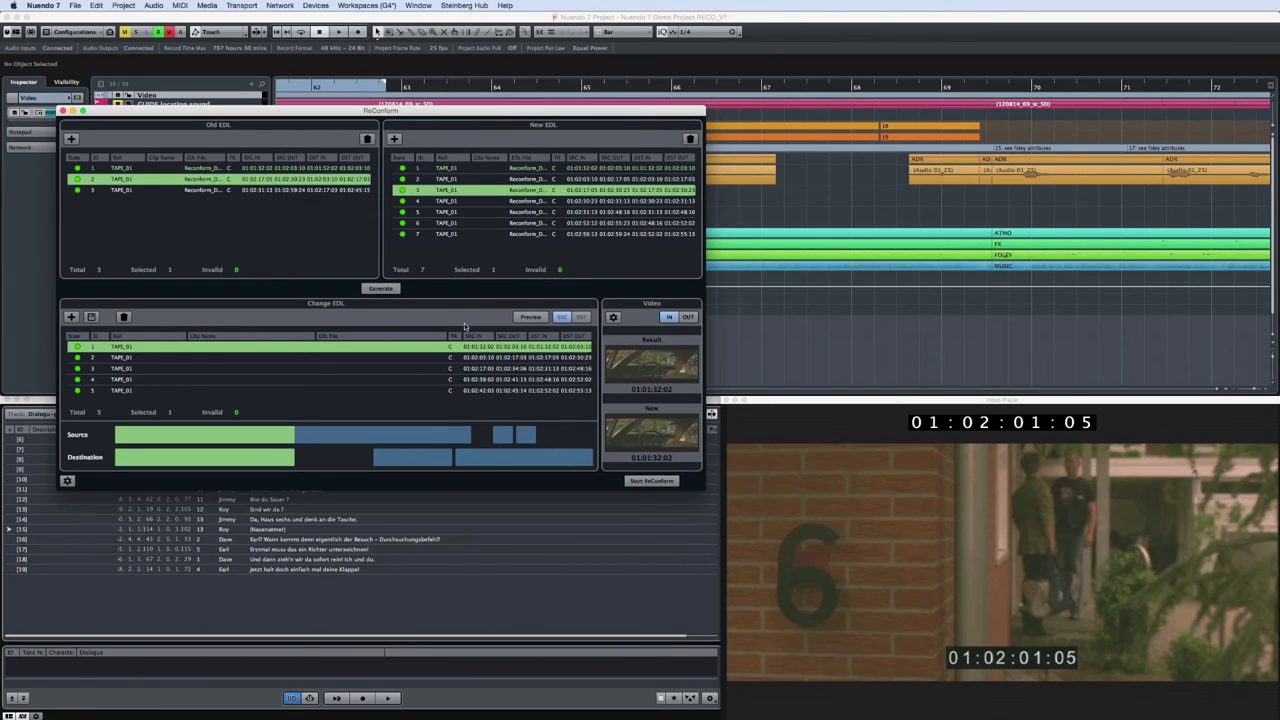
click(648, 481)
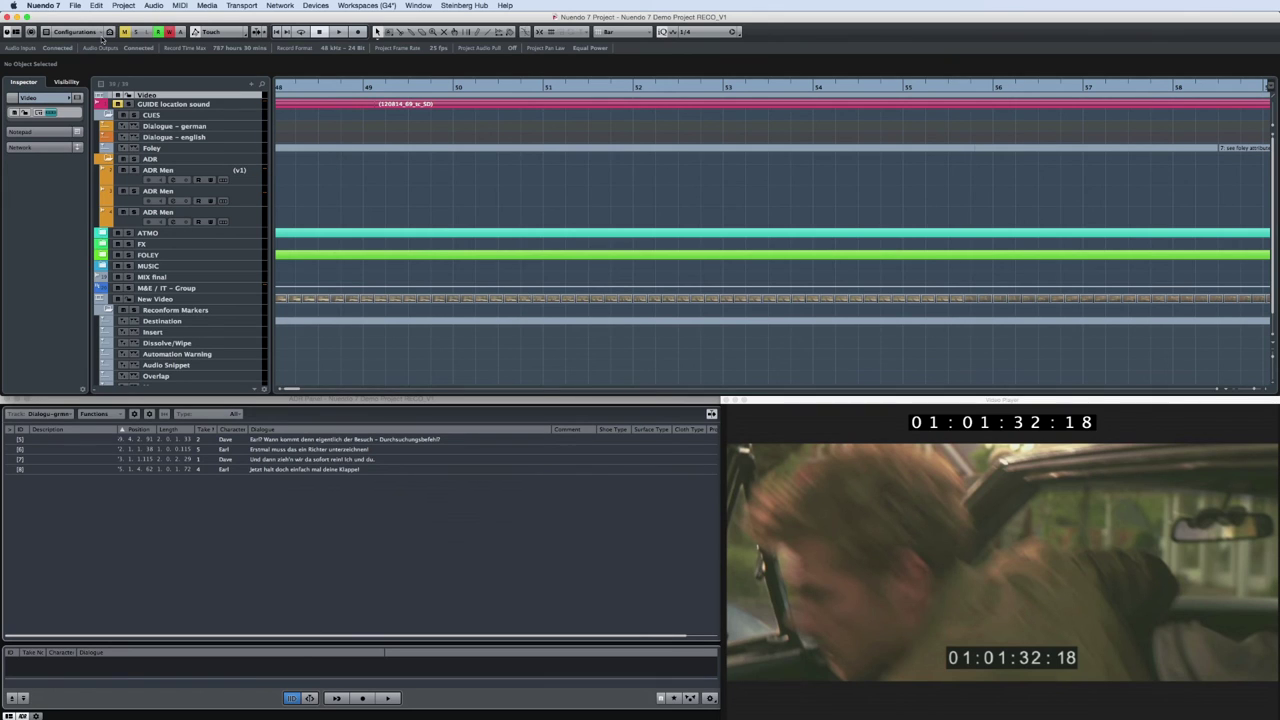
Reopen the ReConform window from the Project menu
click(123, 5)
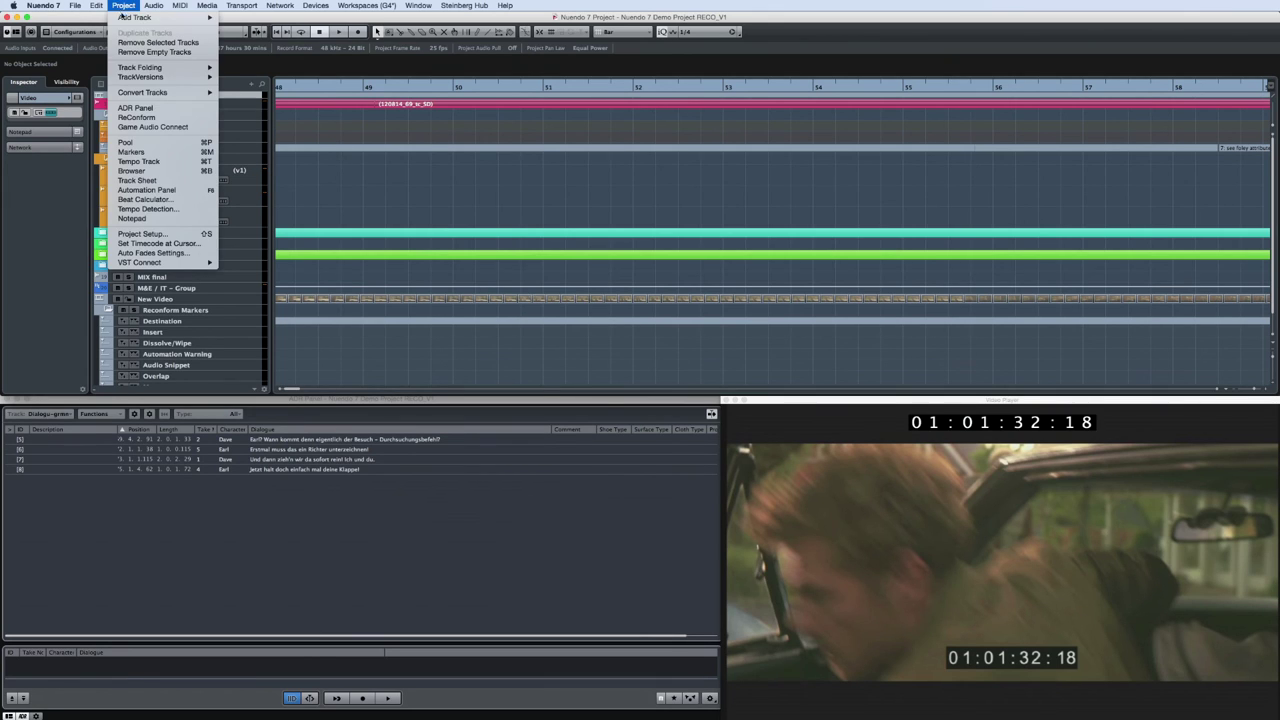
click(128, 117)
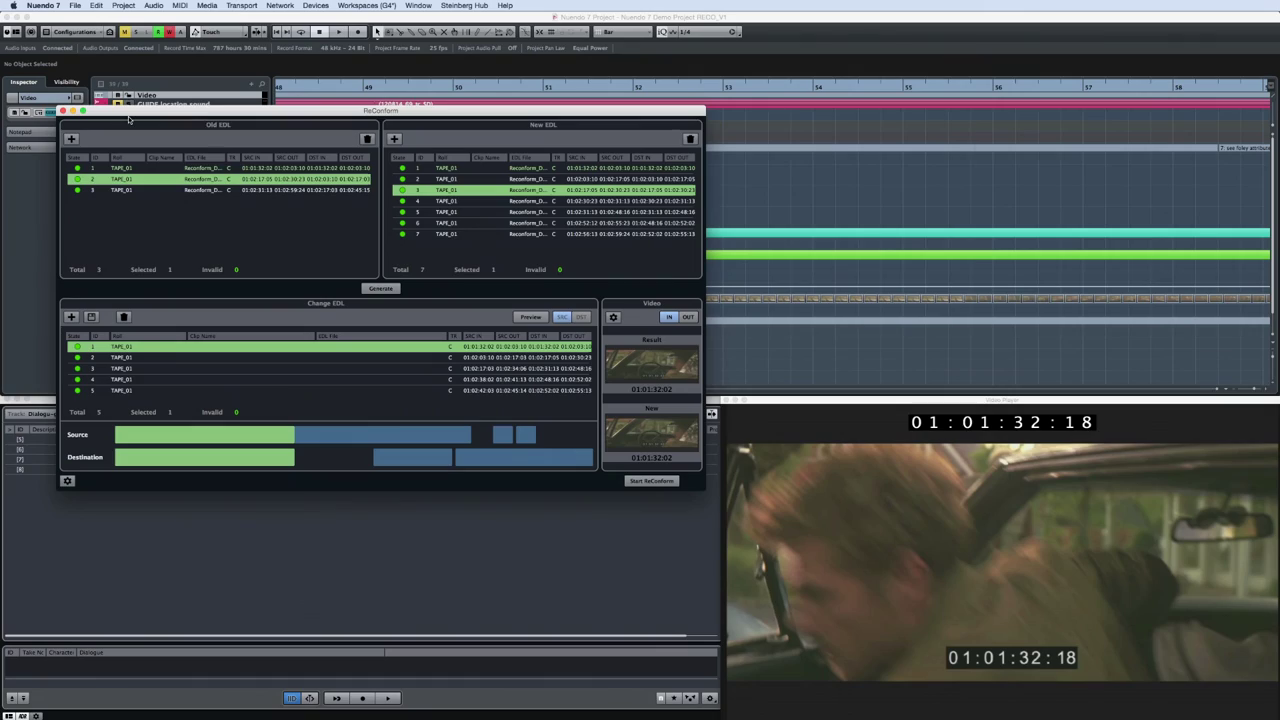